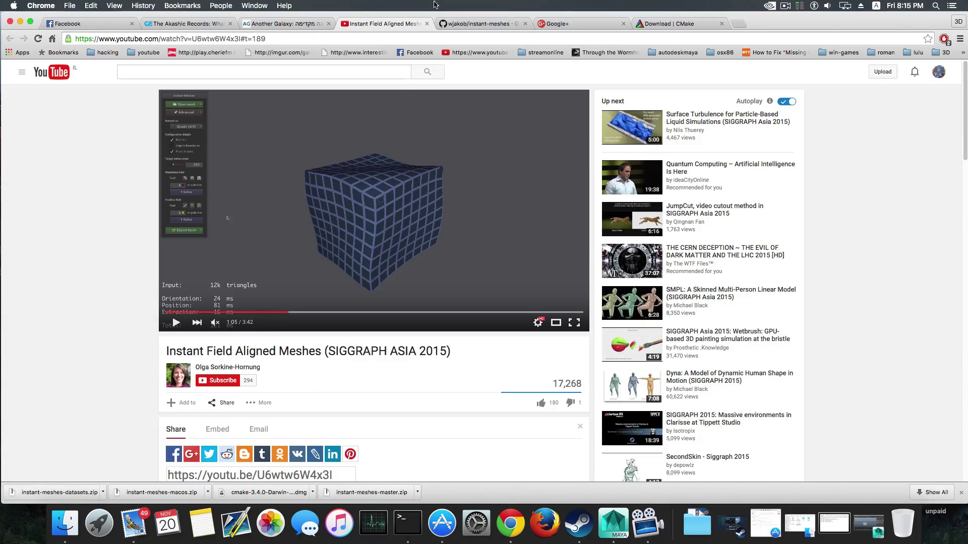
Switch to the wjakob/instant-meshes GitHub tab and scroll back to the top of the repository page
click(463, 22)
scroll(423, 224, up, 15)
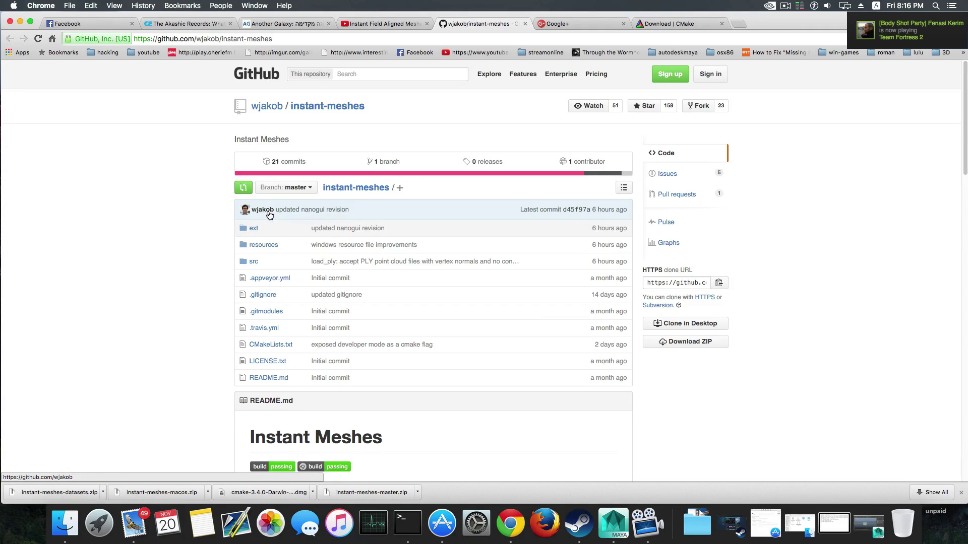
Scroll the README down to the Pre-compiled binaries section and highlight the '64 bit' note
scroll(301, 328, down, 2)
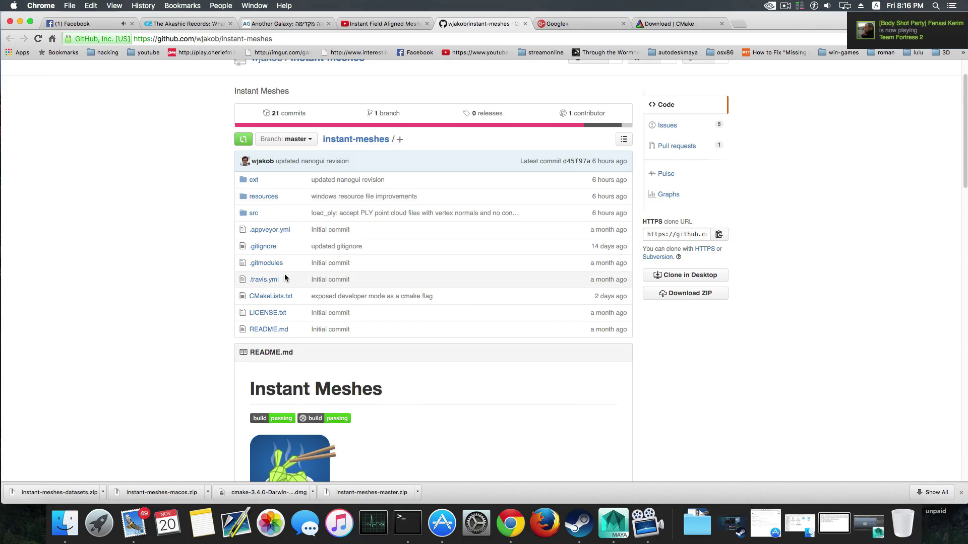
scroll(285, 277, down, 1)
scroll(416, 333, down, 5)
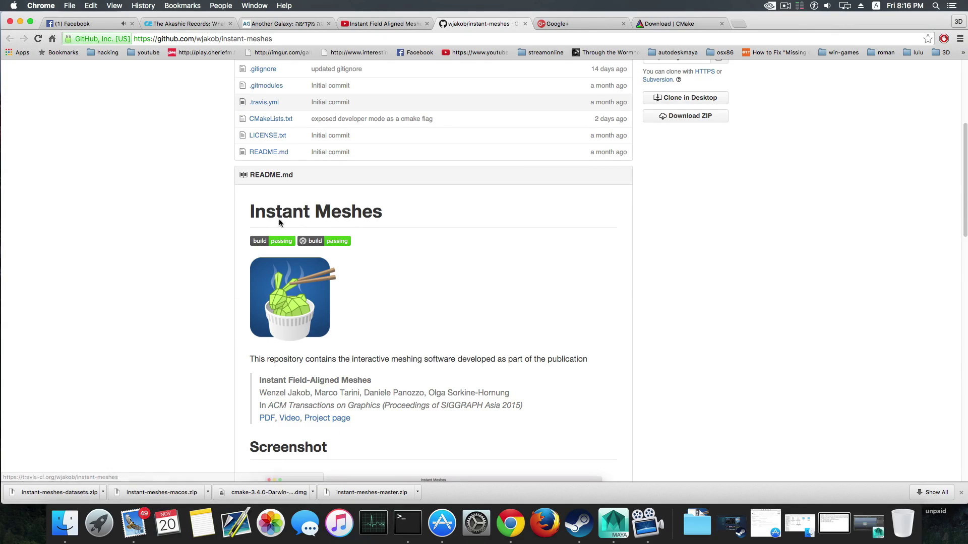
scroll(328, 357, down, 4)
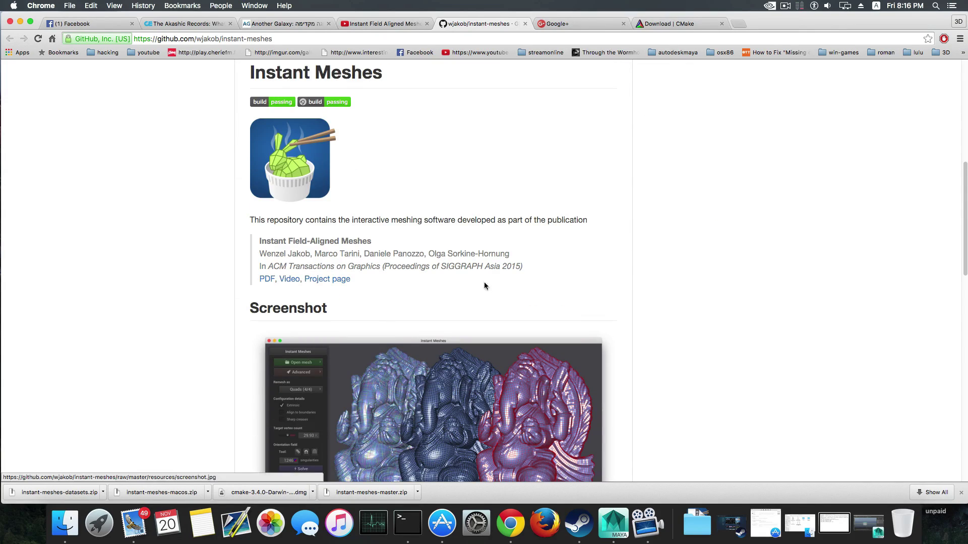
scroll(426, 350, up, 6)
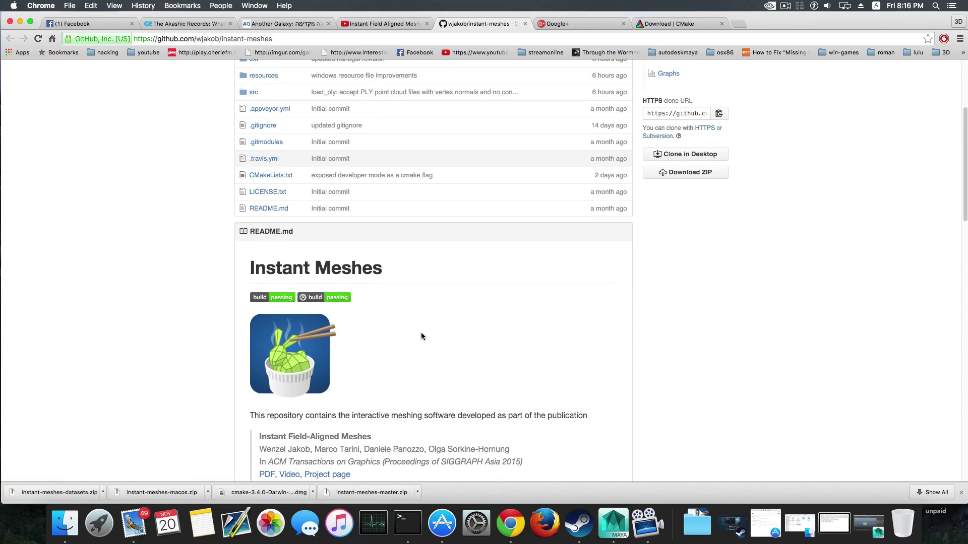
scroll(420, 335, down, 15)
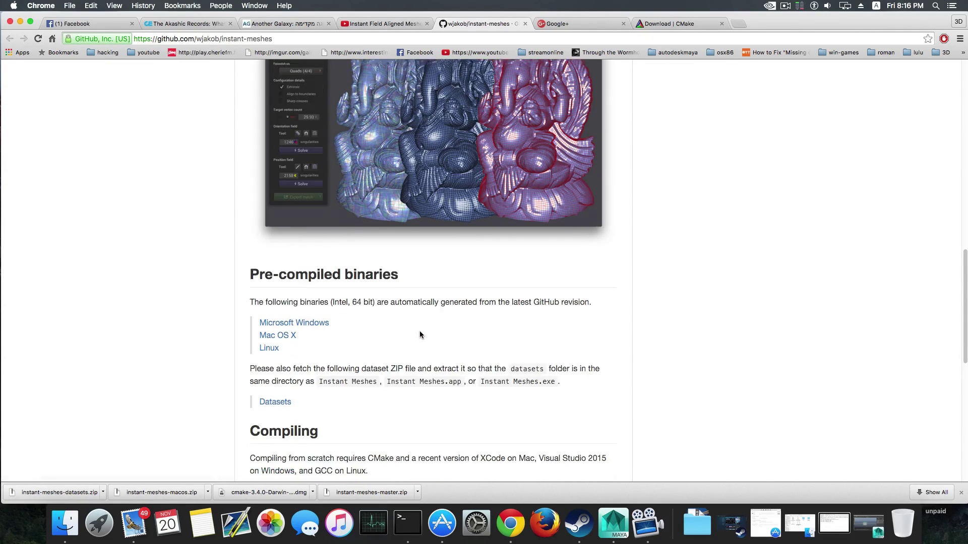
scroll(420, 334, down, 2)
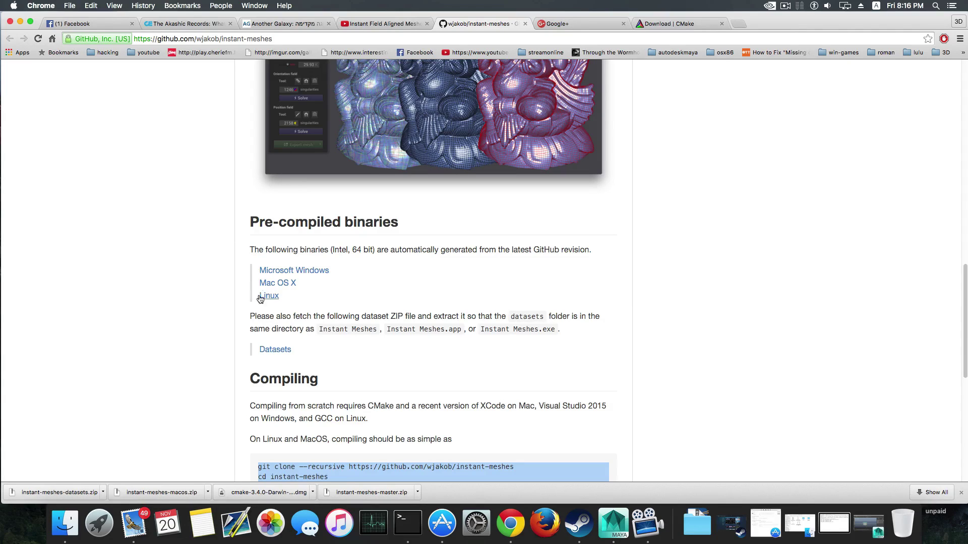
scroll(262, 303, up, 1)
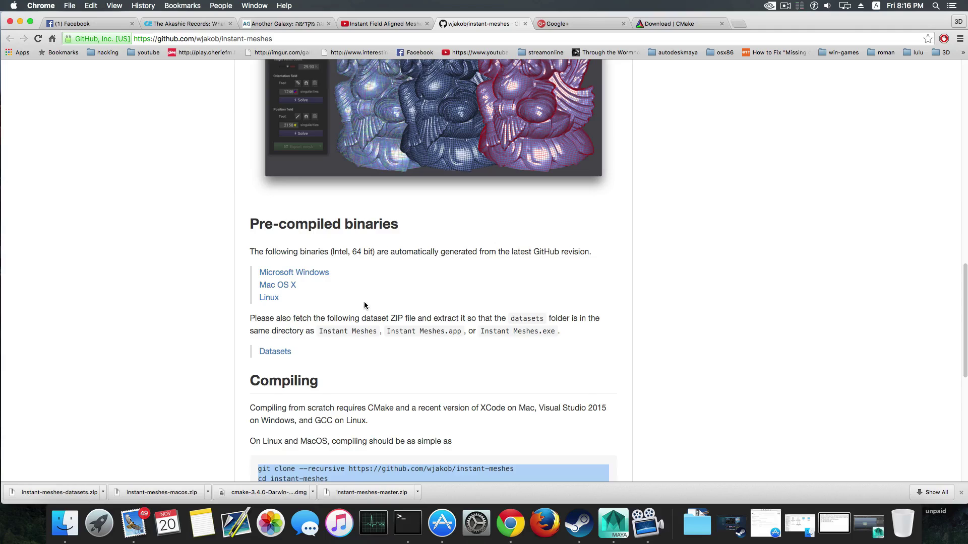
drag(352, 251, 382, 252)
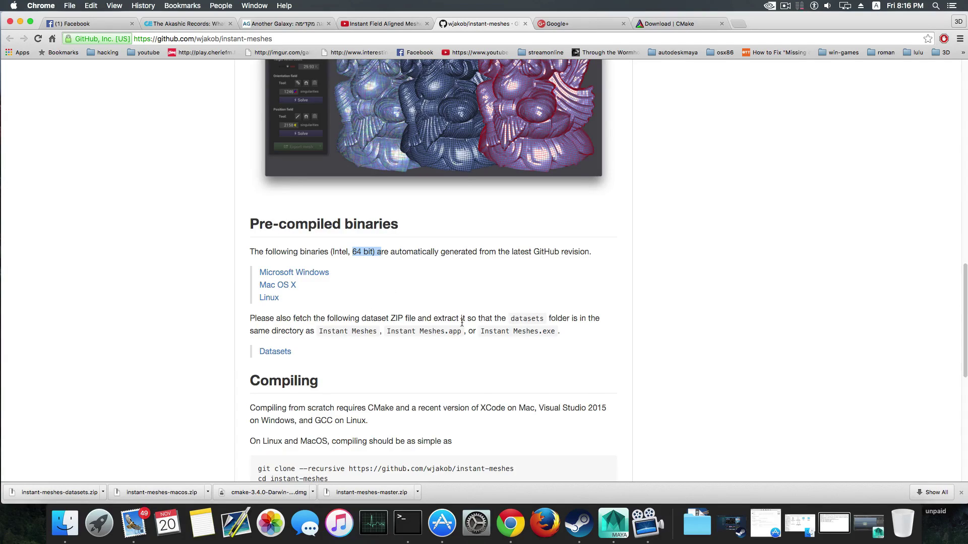
scroll(447, 375, down, 2)
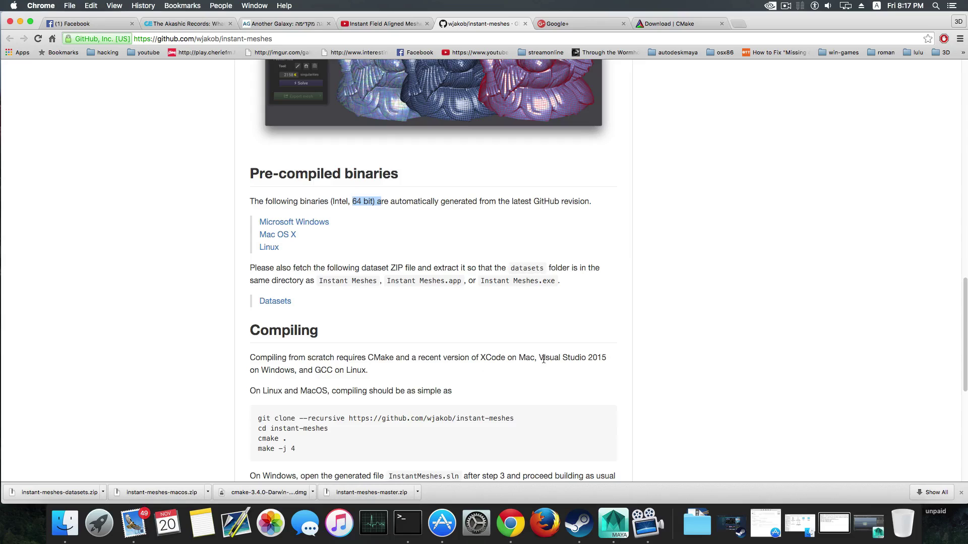
Highlight the Visual Studio 2015, GCC, XCode and CMake requirements in the Compiling section
drag(538, 357, 611, 359)
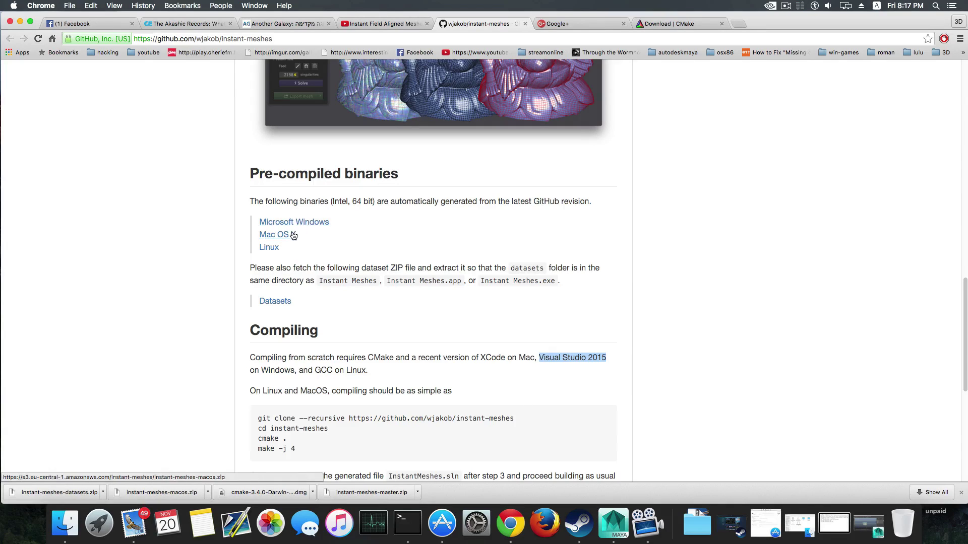
drag(507, 357, 482, 356)
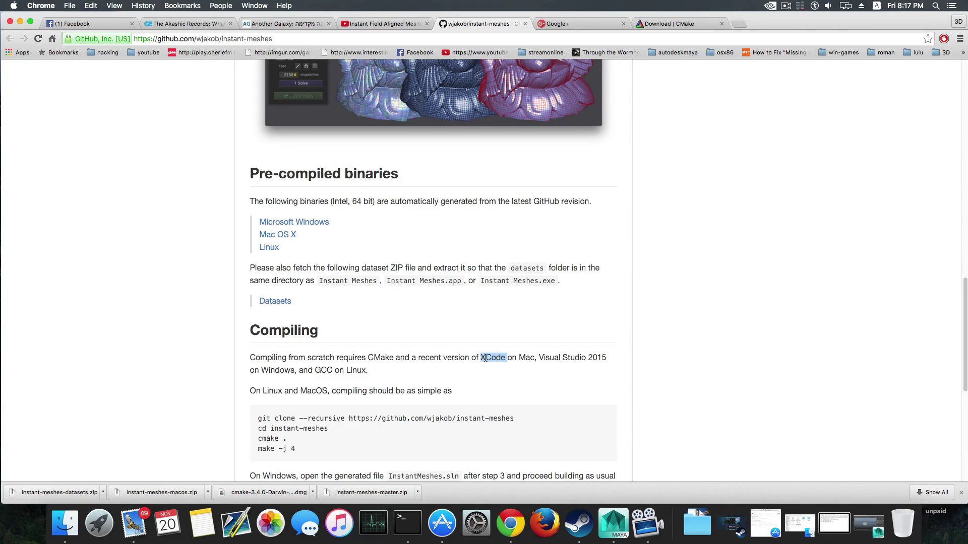
click(499, 358)
drag(505, 357, 479, 355)
double_click(370, 358)
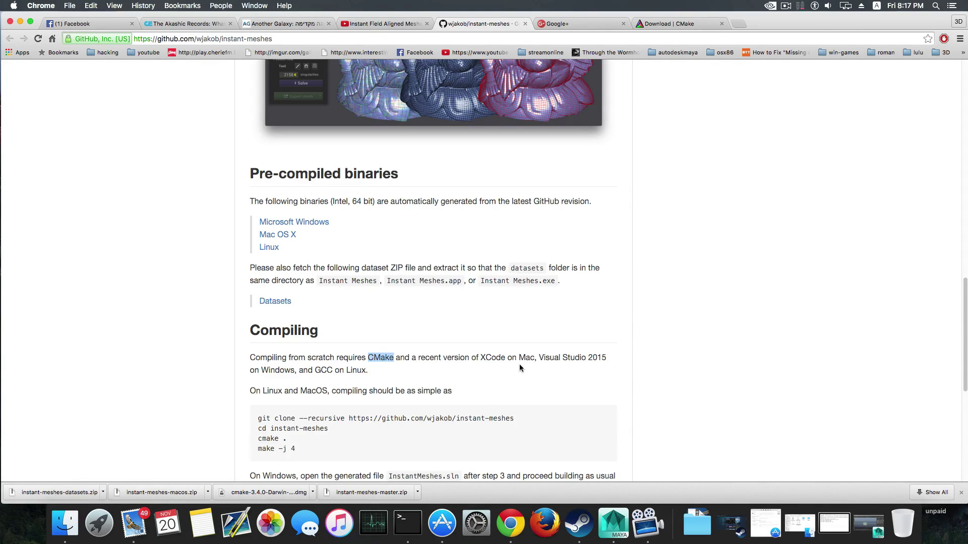
click(373, 359)
drag(369, 358, 388, 356)
Scroll down and highlight the git clone, cd, cmake . and make -j 4 build commands
scroll(391, 383, down, 2)
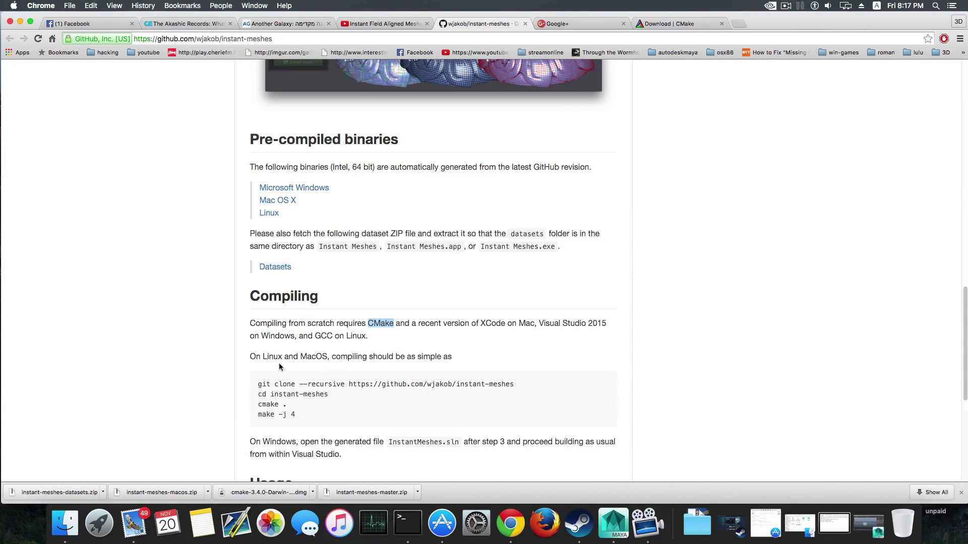
scroll(280, 366, down, 2)
mouse_move(319, 396)
mouse_down()
mouse_move(252, 368)
mouse_move(254, 359)
mouse_up()
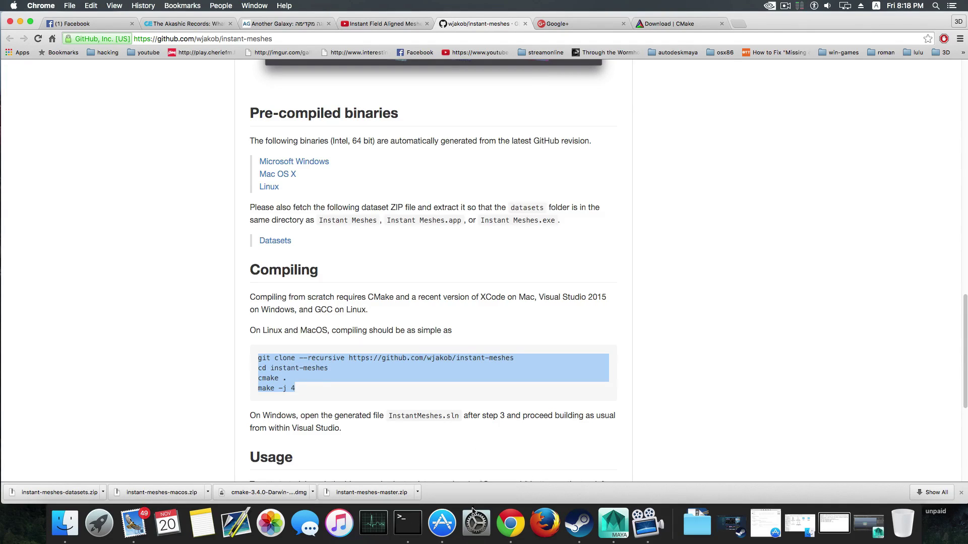
click(408, 525)
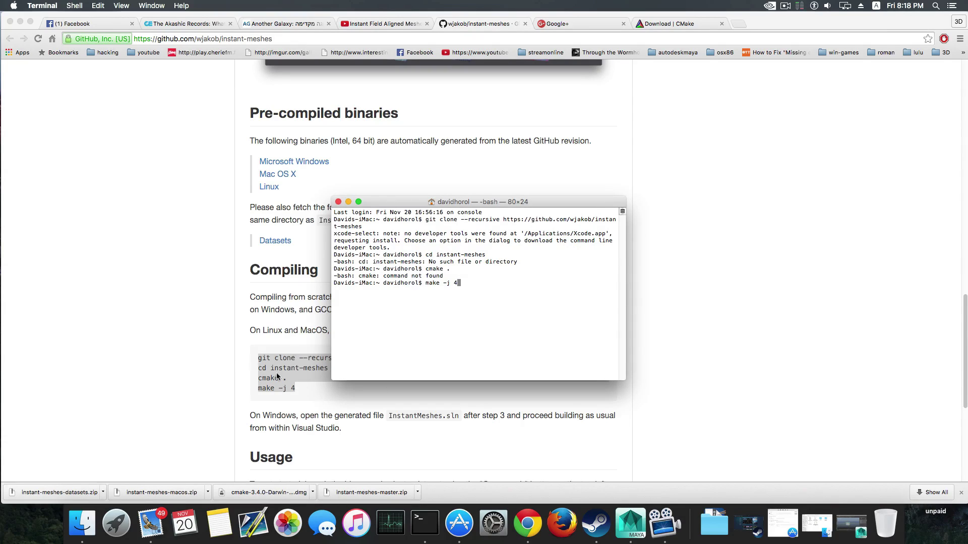
key(super+Tab)
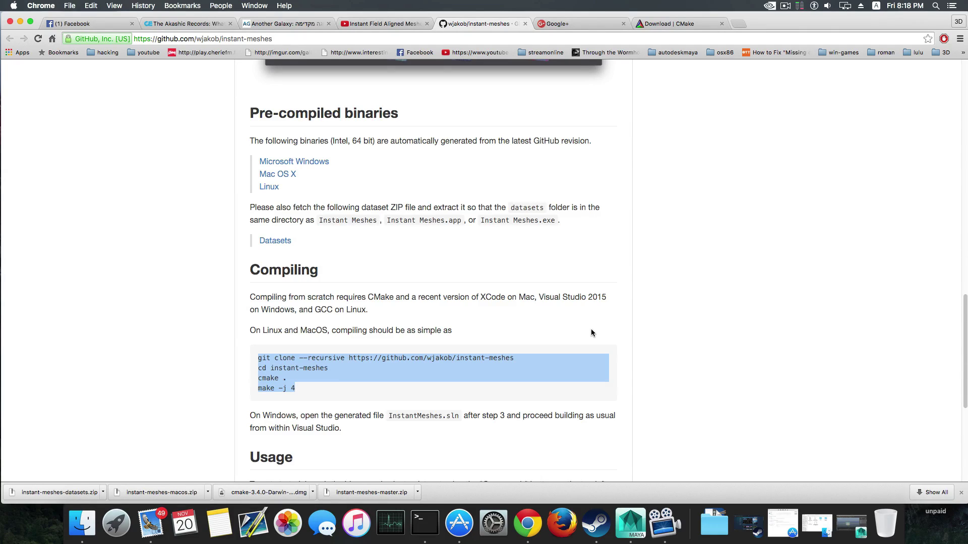
Re-highlight the four build commands, then the cmake . line on its own
click(387, 384)
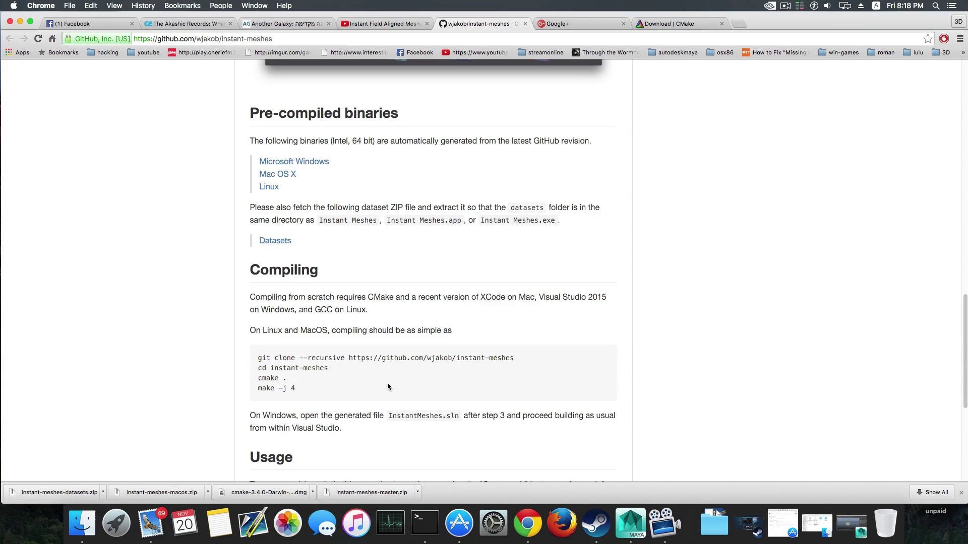
drag(292, 390, 251, 354)
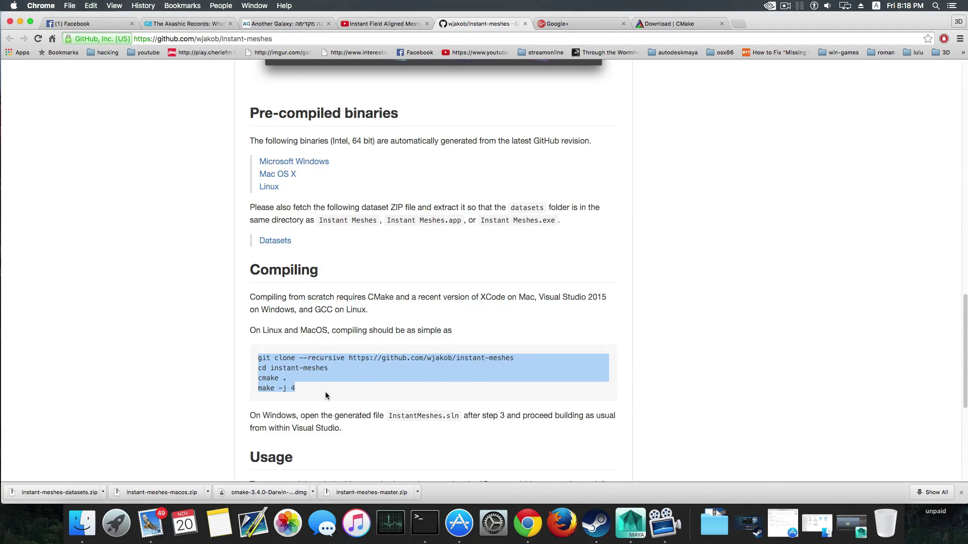
click(262, 379)
drag(258, 379, 300, 377)
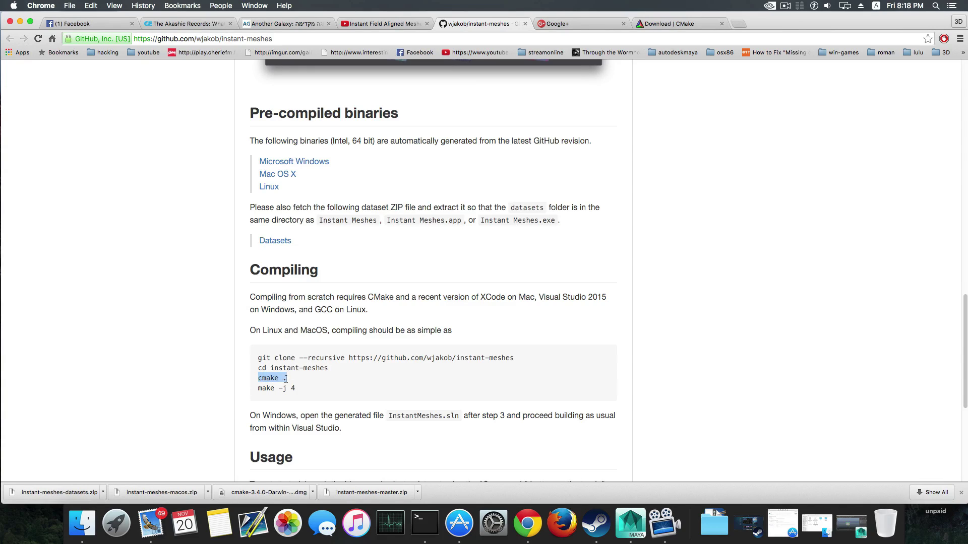
click(280, 382)
drag(257, 379, 334, 368)
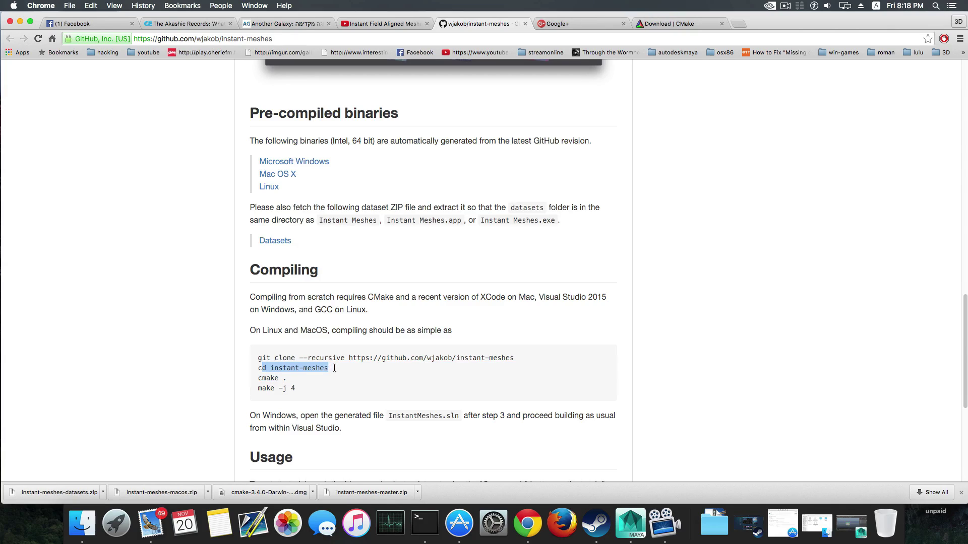
click(291, 372)
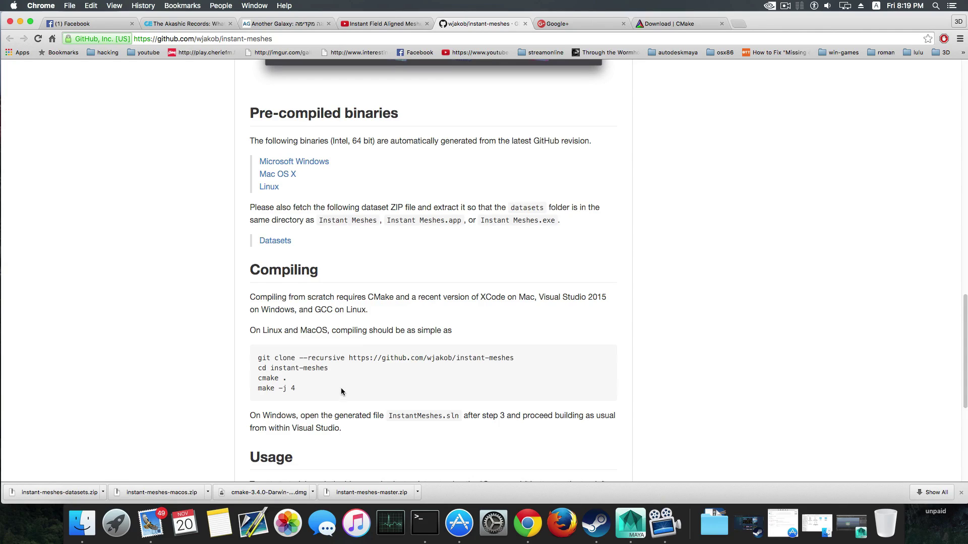
Highlight the InstantMeshes.sln file name and the Windows build instructions sentence
scroll(343, 392, down, 2)
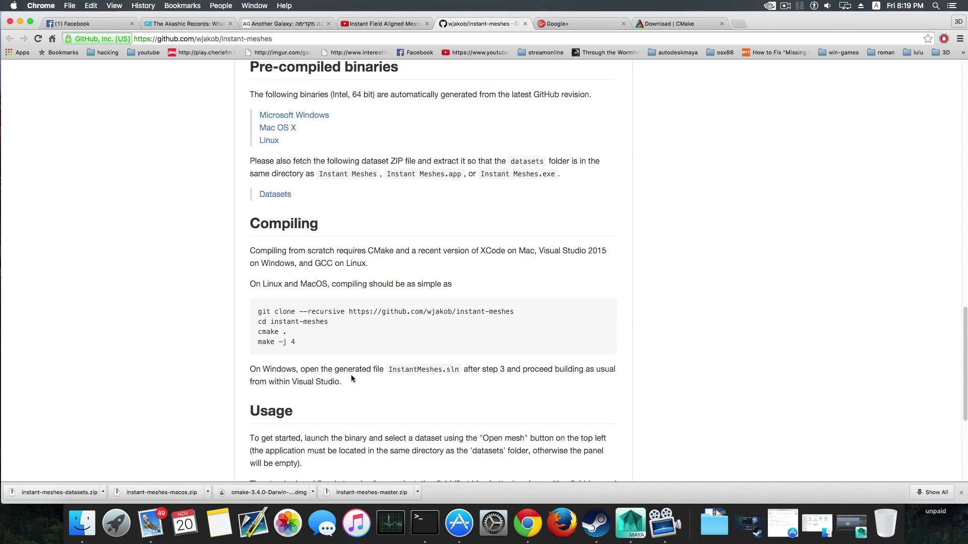
drag(391, 371, 446, 371)
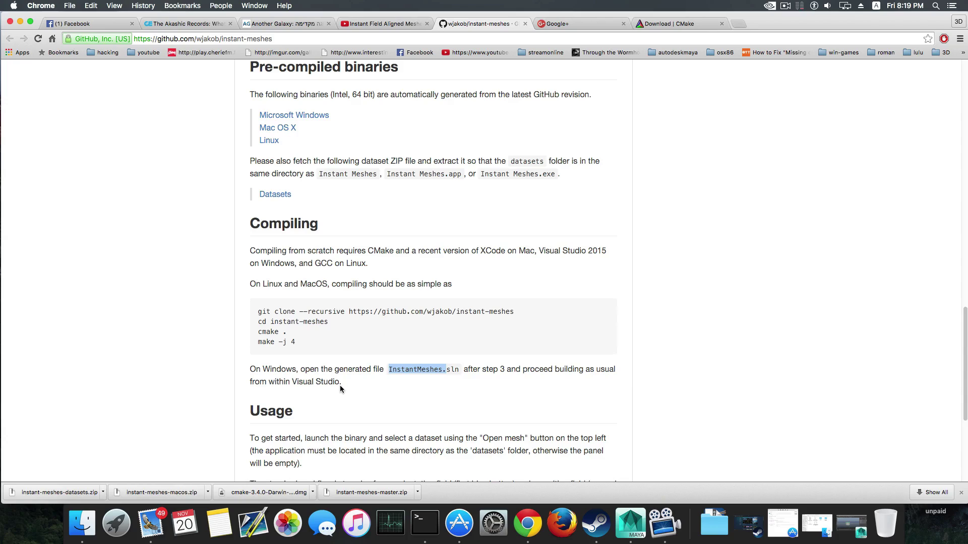
drag(343, 386, 210, 385)
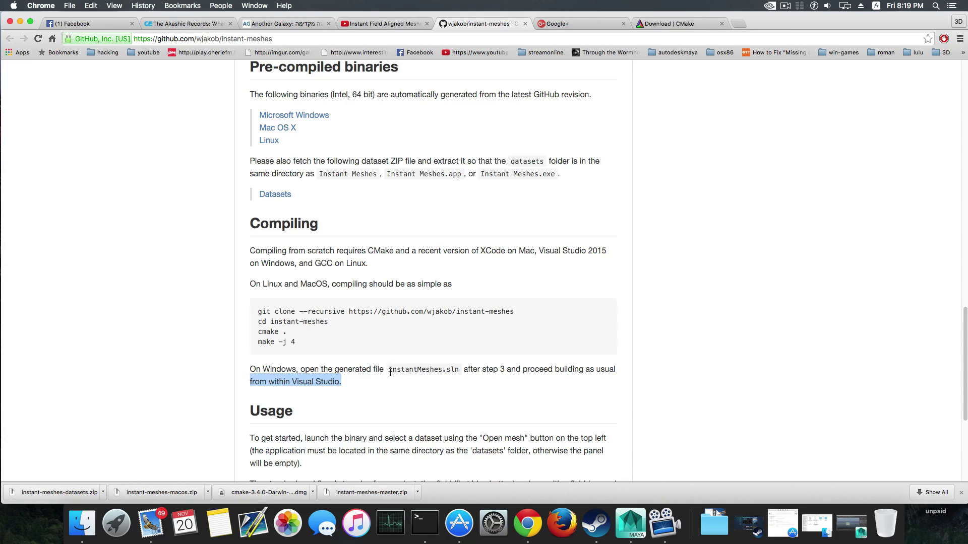
drag(389, 372, 460, 372)
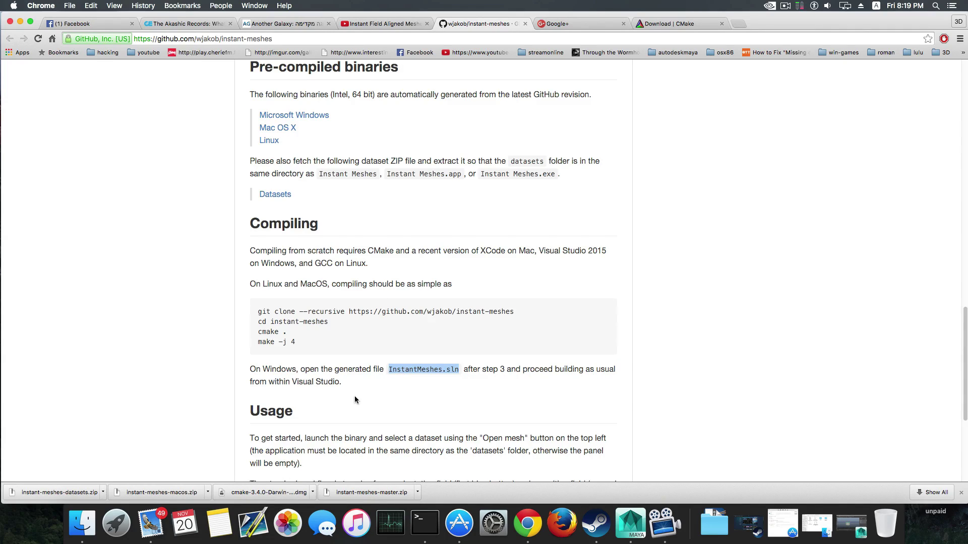
scroll(356, 405, up, 1)
drag(342, 397, 260, 378)
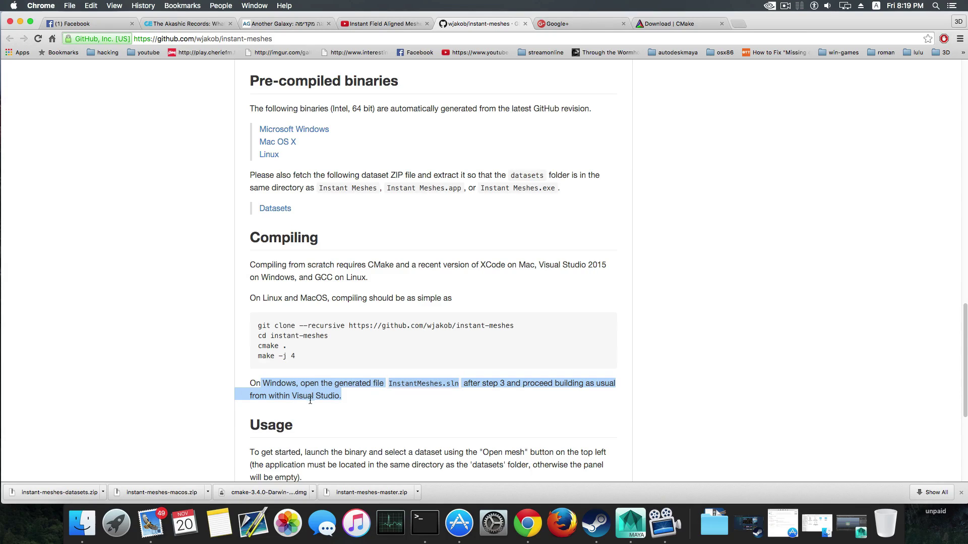
Scroll up to the binaries list and select the Datasets entry
scroll(352, 415, up, 1)
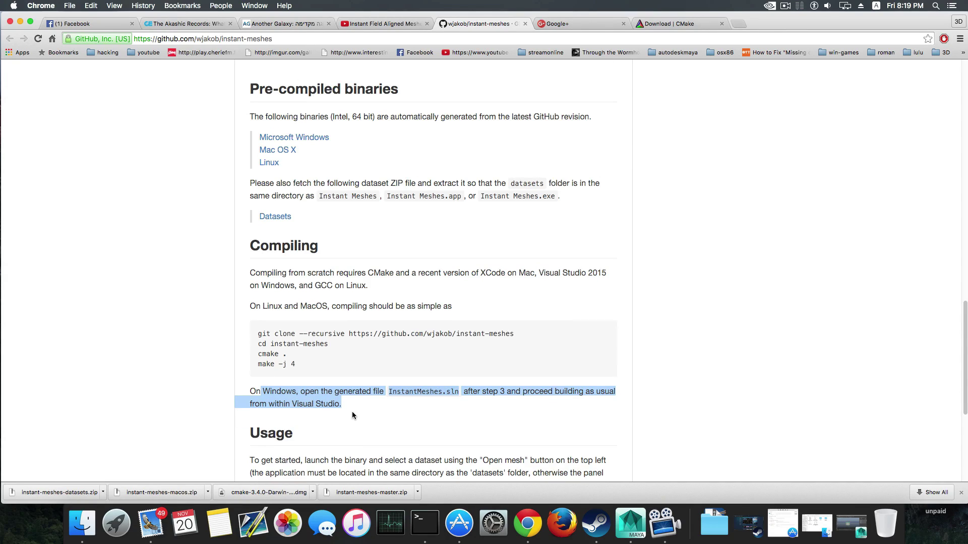
scroll(352, 411, up, 1)
drag(304, 235, 258, 237)
scroll(302, 420, down, 2)
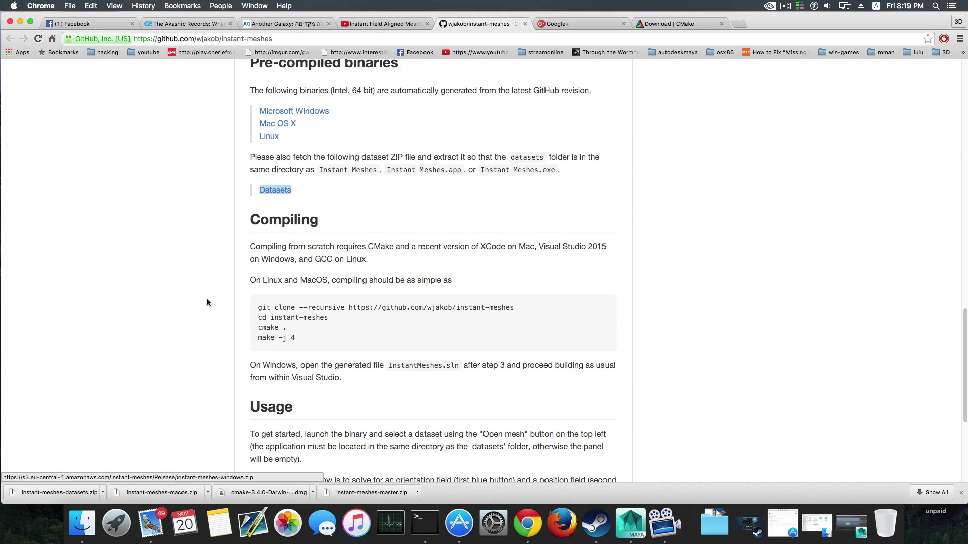
Reveal the downloaded instant-meshes-datasets.zip in Finder and select the Instant Meshes app in Downloads
click(103, 493)
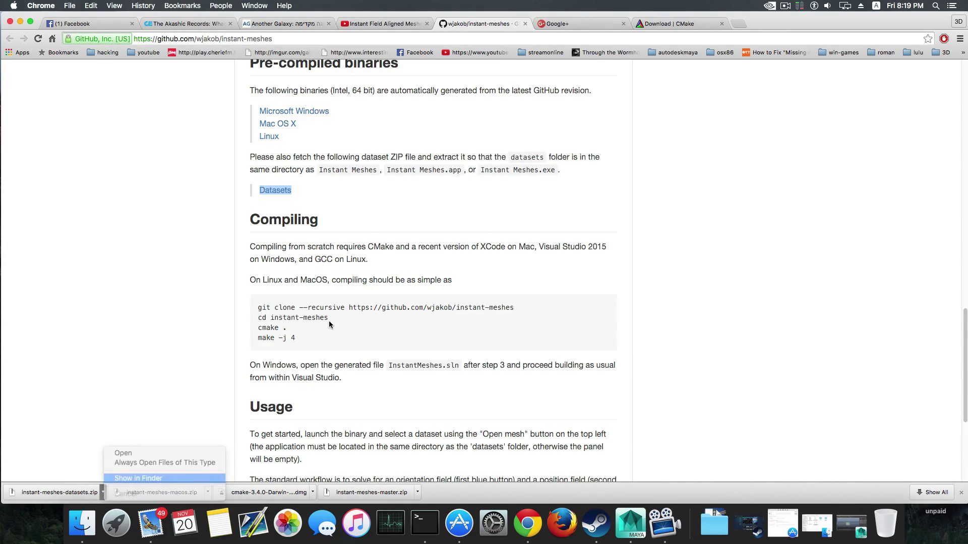
click(122, 483)
scroll(532, 331, down, 5)
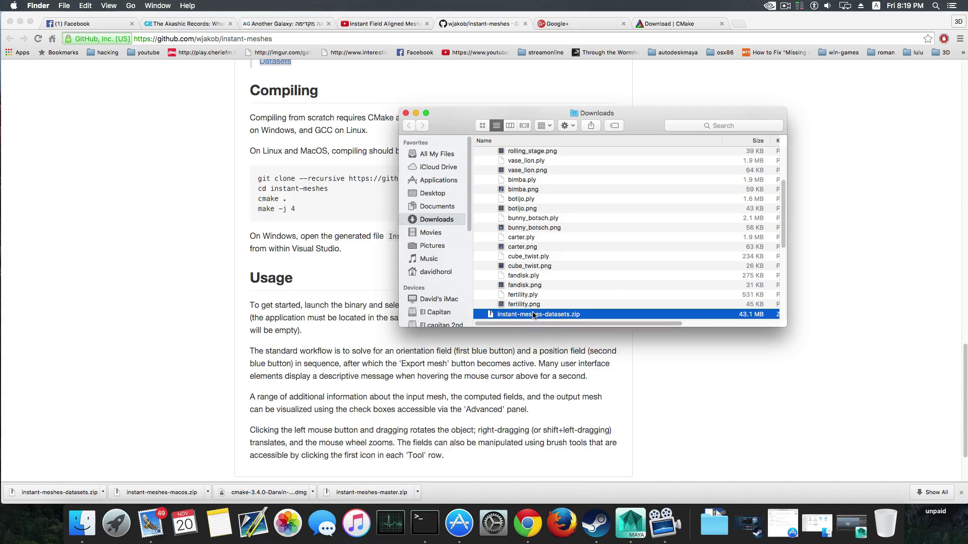
scroll(609, 259, down, 4)
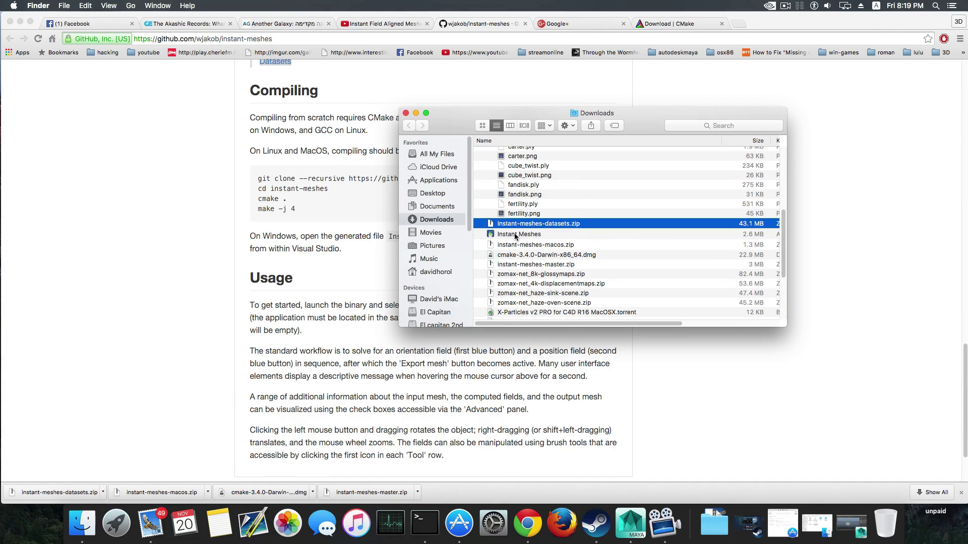
click(531, 234)
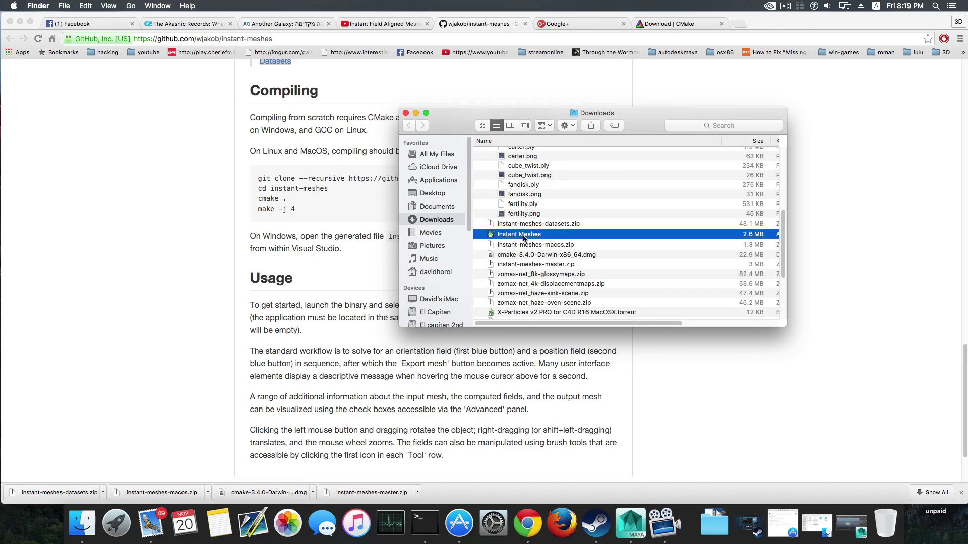
Move Chrome aside, open the 'instant' desktop folder, reposition it, and bring Chrome back
drag(111, 16, 161, 347)
double_click(196, 198)
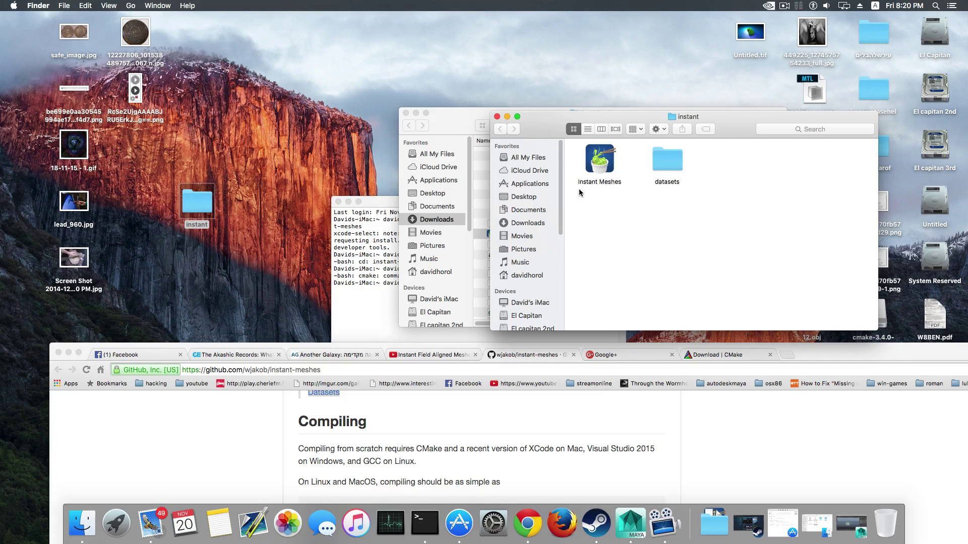
drag(625, 129, 452, 111)
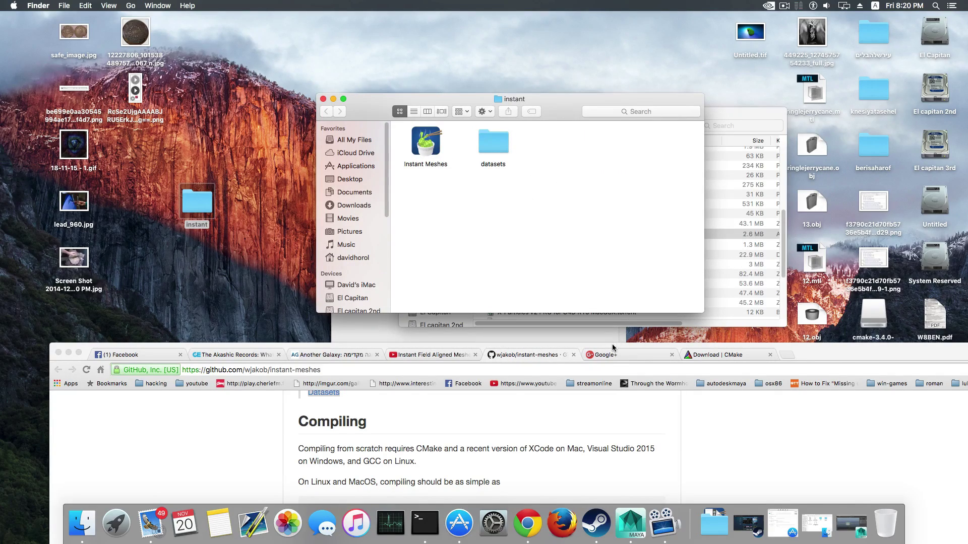
drag(611, 348, 599, 15)
Scroll up to the README's Datasets note, then bring Finder's instant folder window to the front
scroll(308, 84, up, 1)
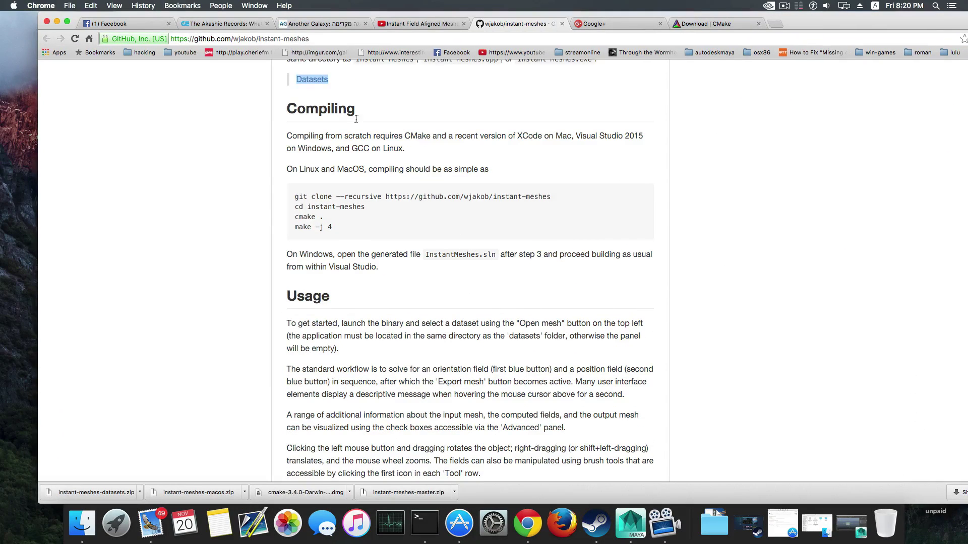
scroll(330, 174, up, 2)
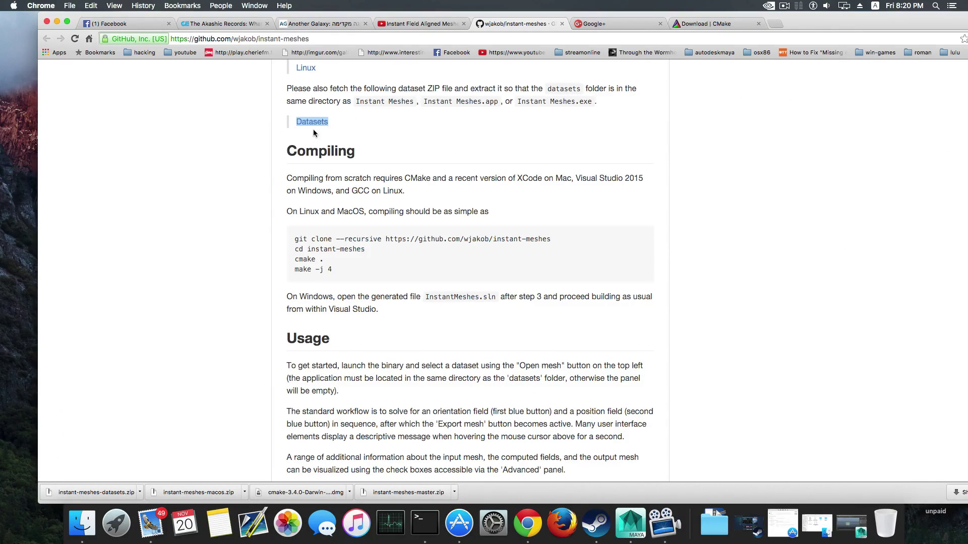
drag(364, 16, 342, 279)
click(501, 151)
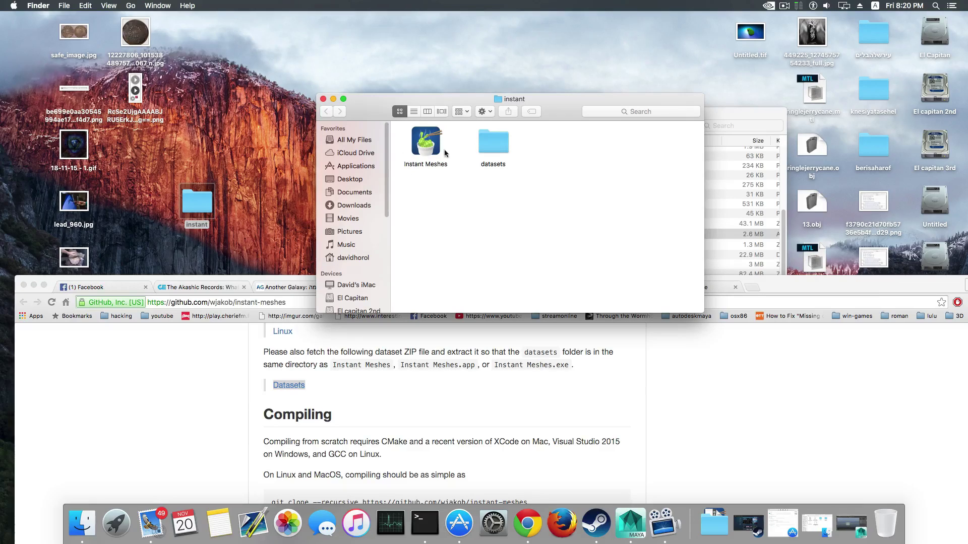
Minimize Chrome, close the Downloads and Terminal windows, and restore Chrome on the YouTube demo tab
click(33, 285)
drag(447, 106, 357, 97)
click(662, 115)
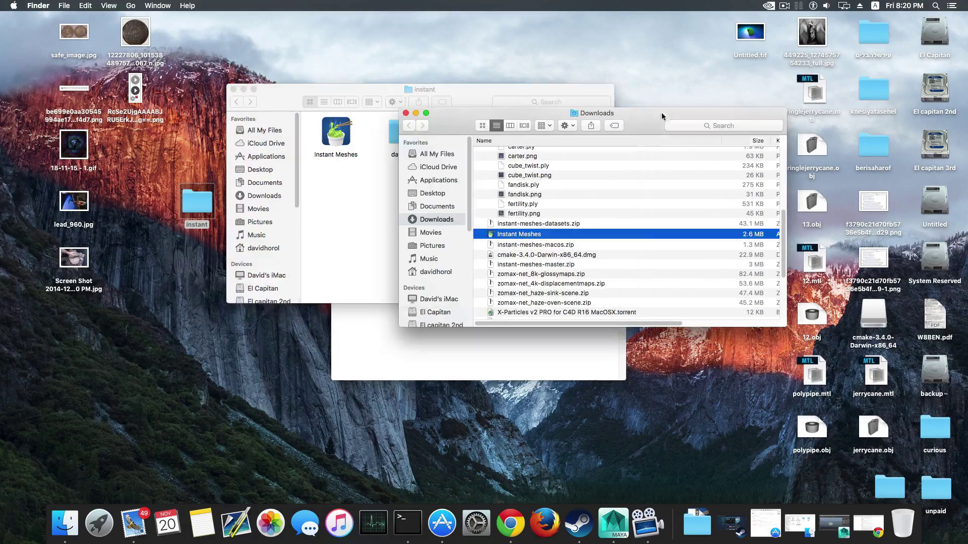
click(406, 114)
click(424, 353)
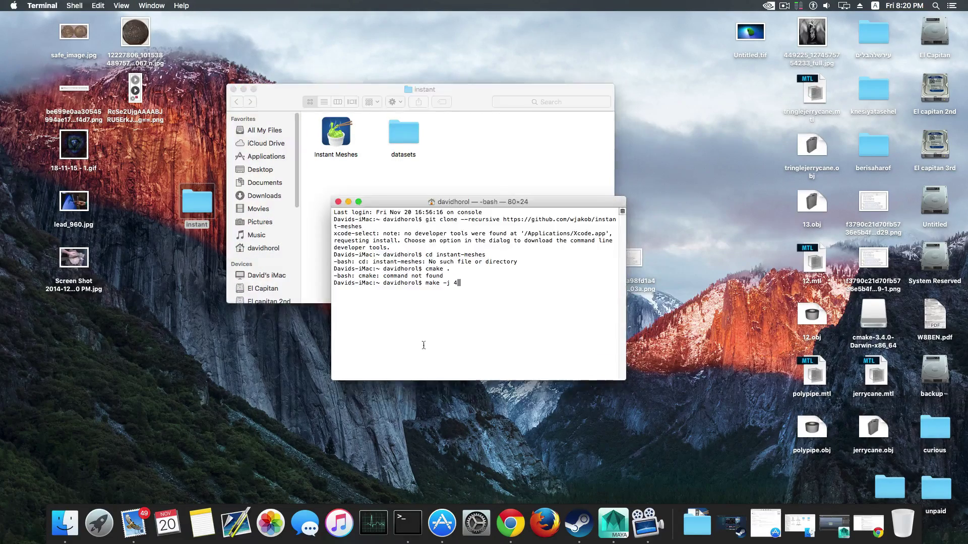
click(338, 202)
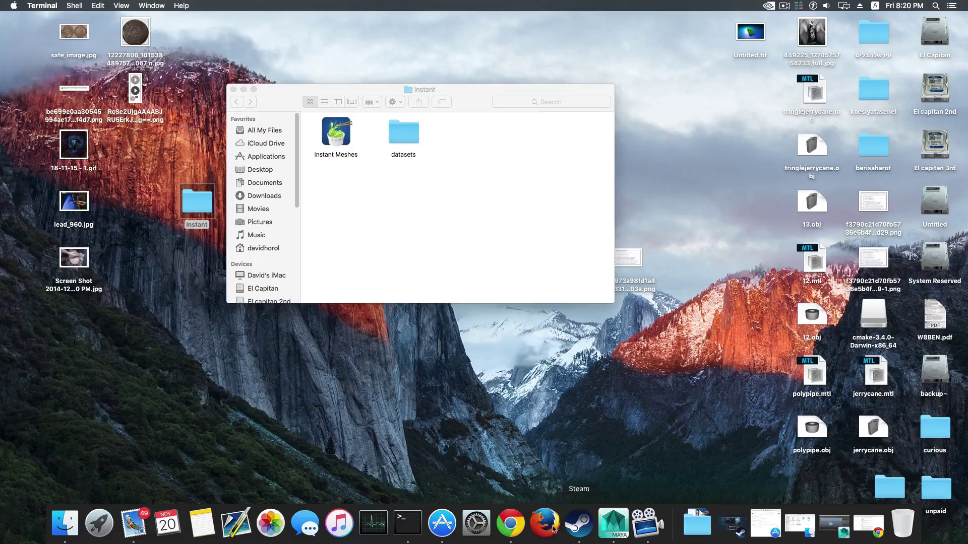
click(511, 524)
click(402, 281)
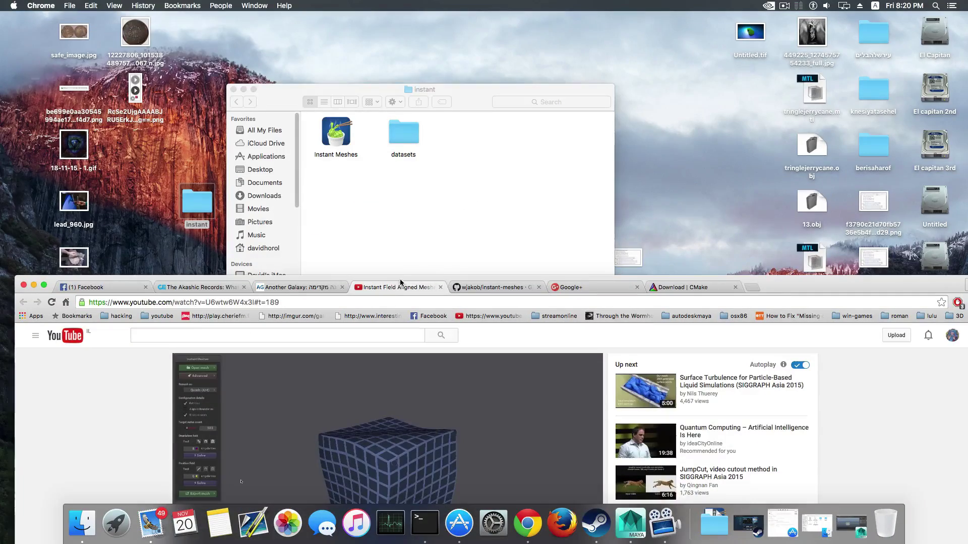
Skip the Instant Field Aligned Meshes video to the horse demo at 1:59 and 2:11, then minimize Chrome
drag(393, 270, 432, 22)
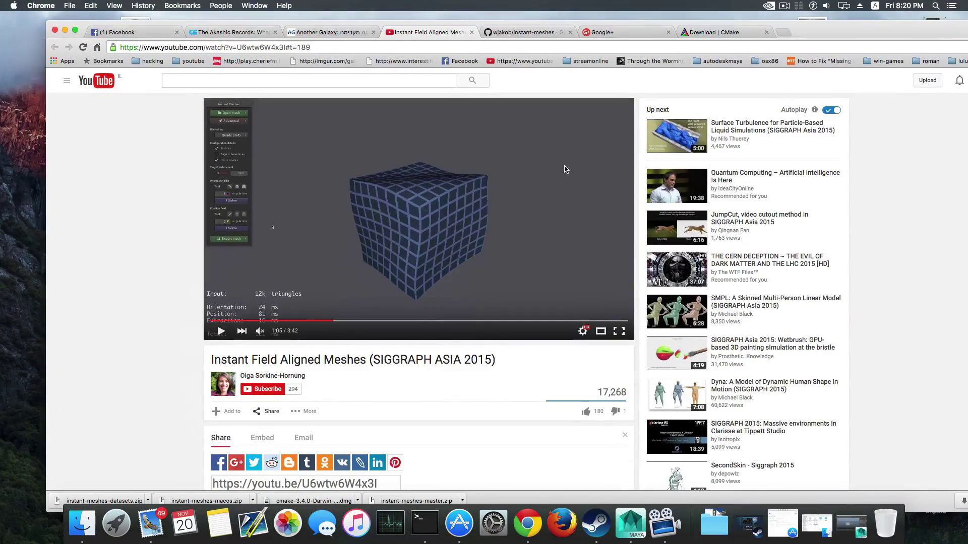
click(413, 323)
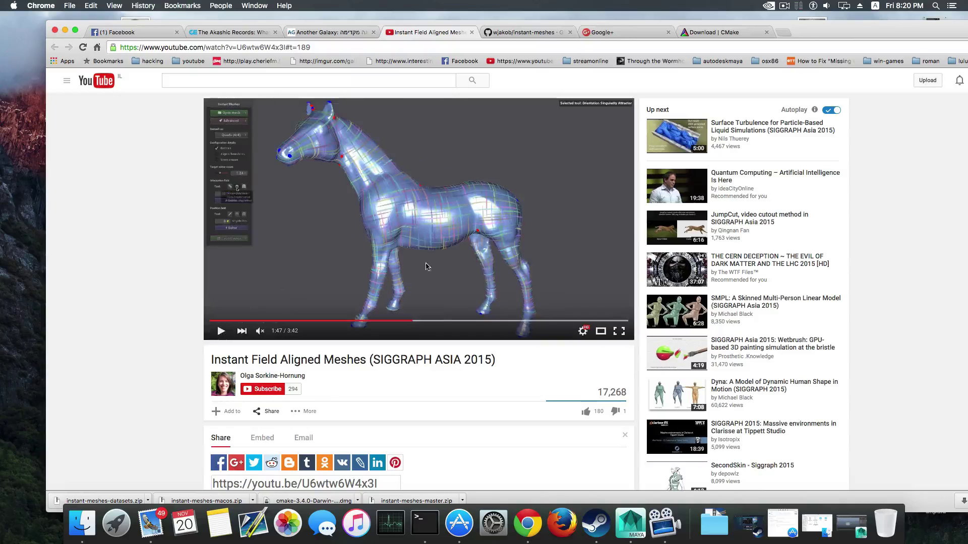
click(435, 323)
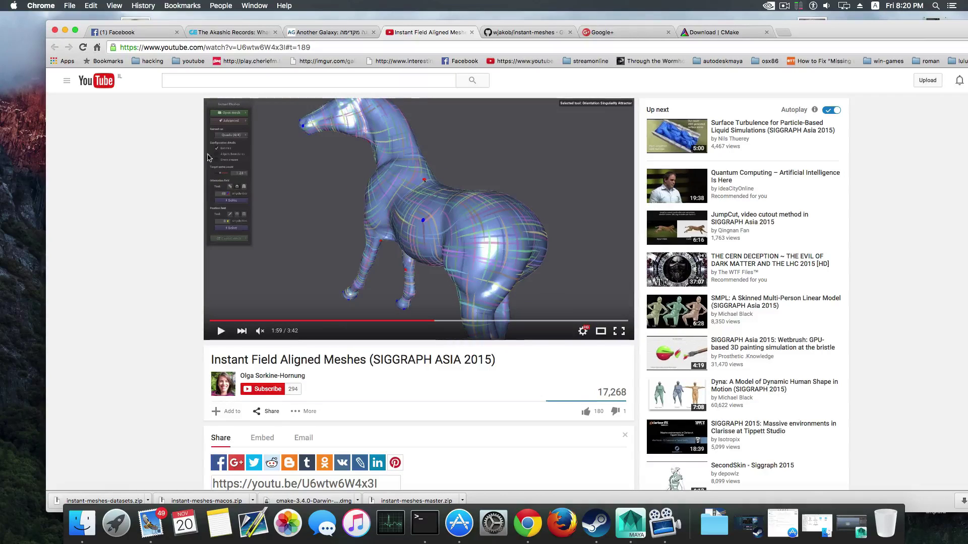
click(457, 323)
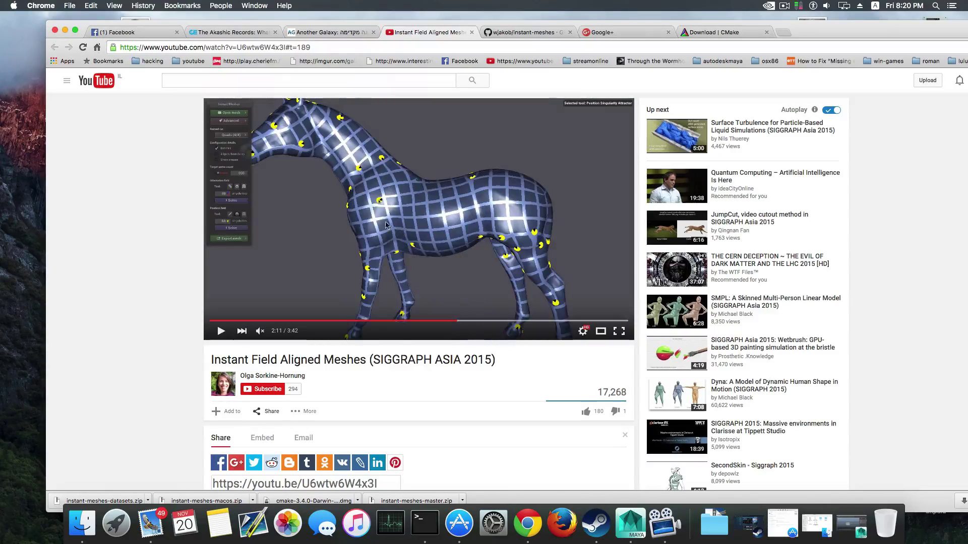
click(65, 30)
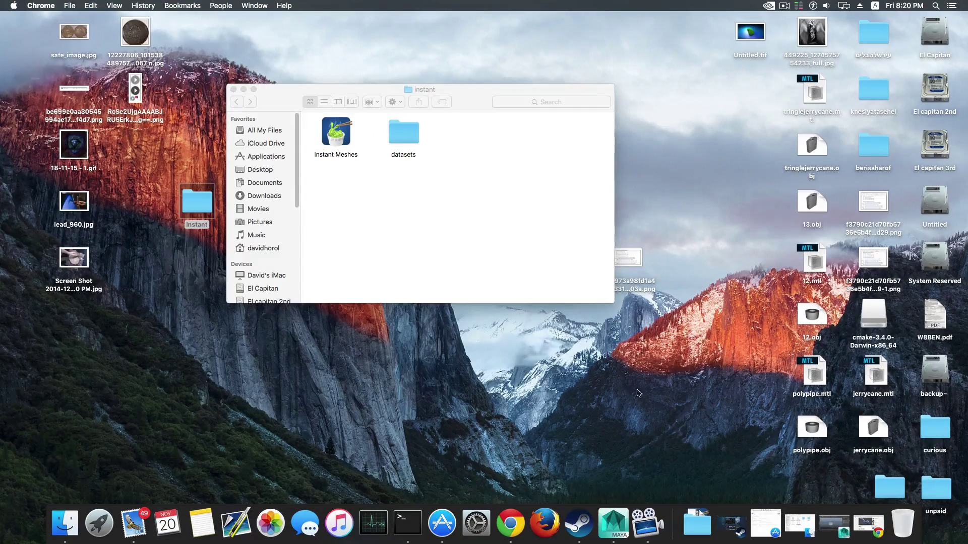
Restore Maya, orbit and zoom around the triangulated pPipe1 mesh, then minimize Maya
click(841, 525)
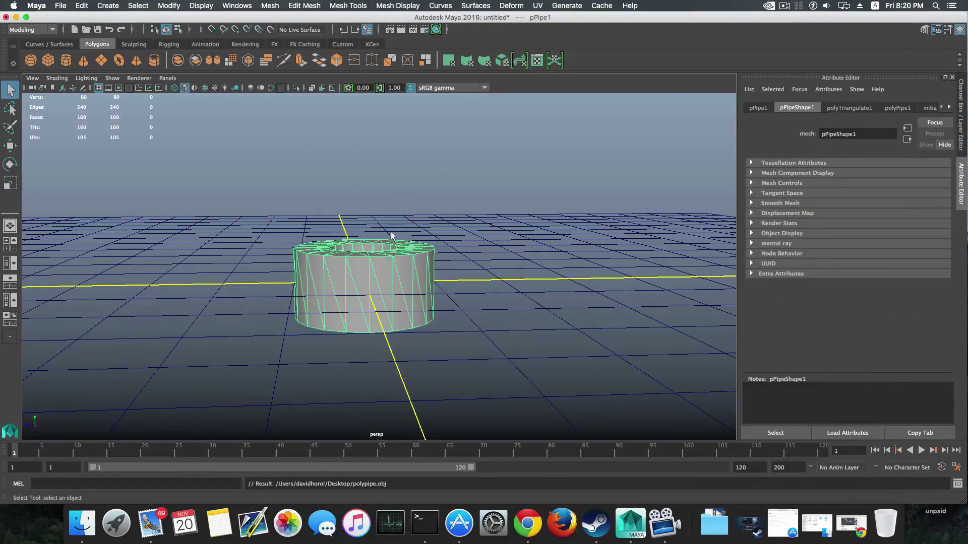
alt+drag(391, 237, 382, 280)
scroll(371, 287, up, 3)
scroll(379, 294, up, 3)
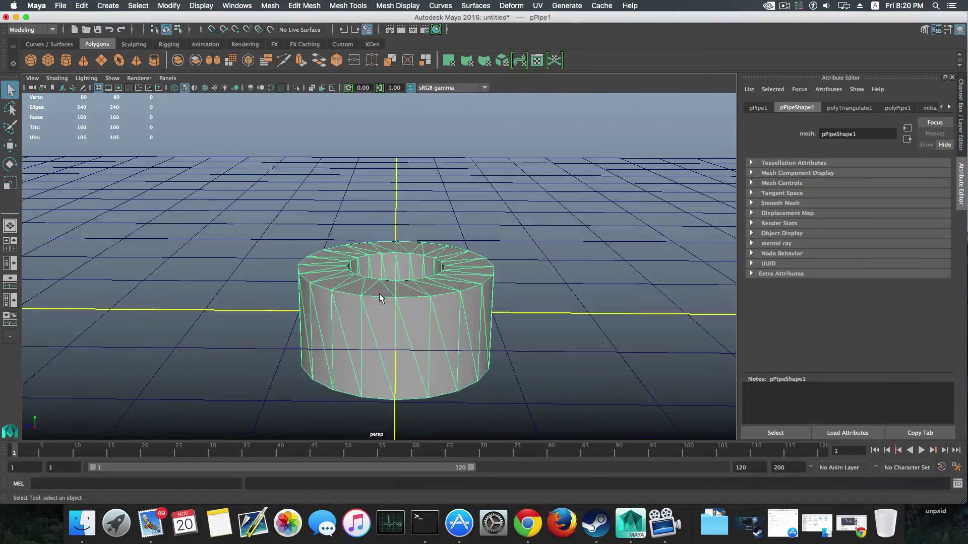
scroll(349, 312, down, 4)
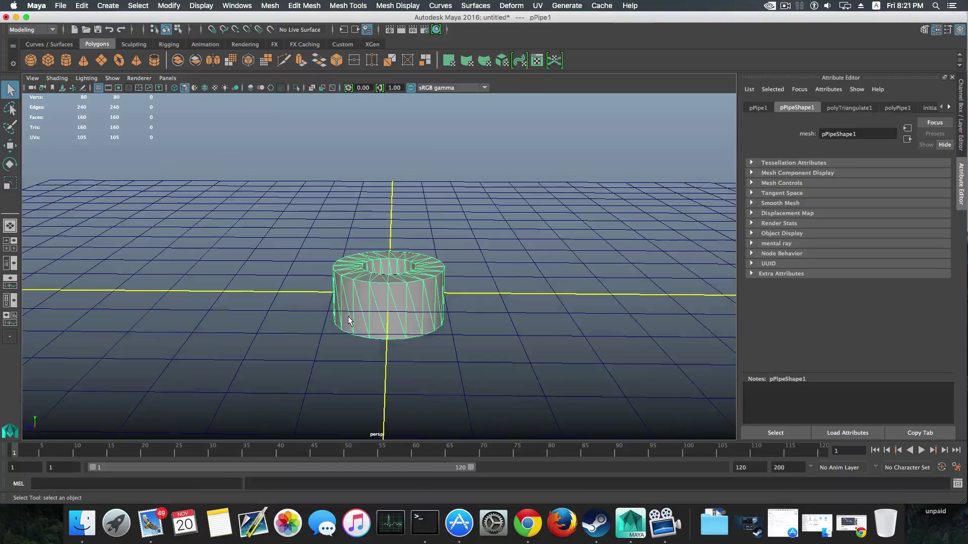
click(16, 18)
Launch Instant Meshes from the instant folder and load the mechanical ring sample from the Open mesh thumbnails
double_click(340, 142)
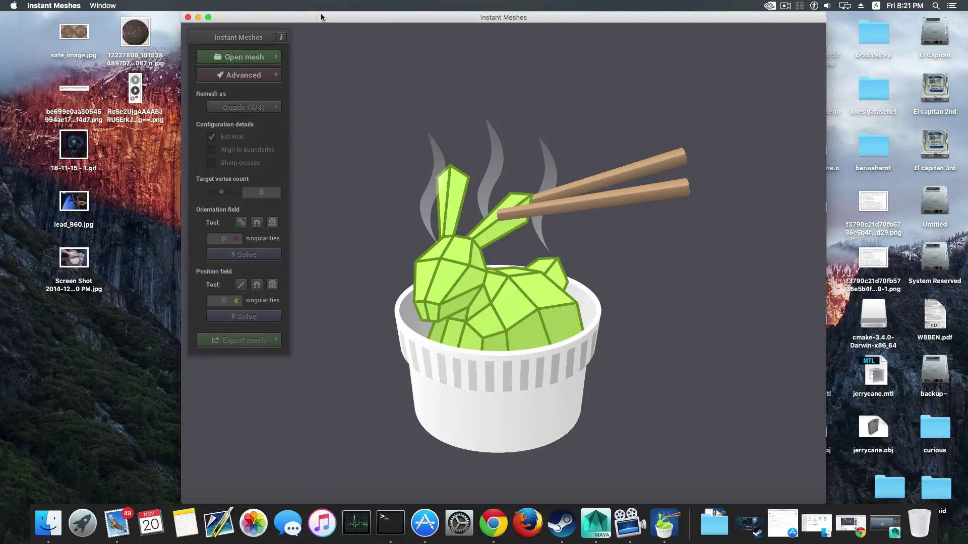
drag(321, 17, 305, 17)
click(228, 57)
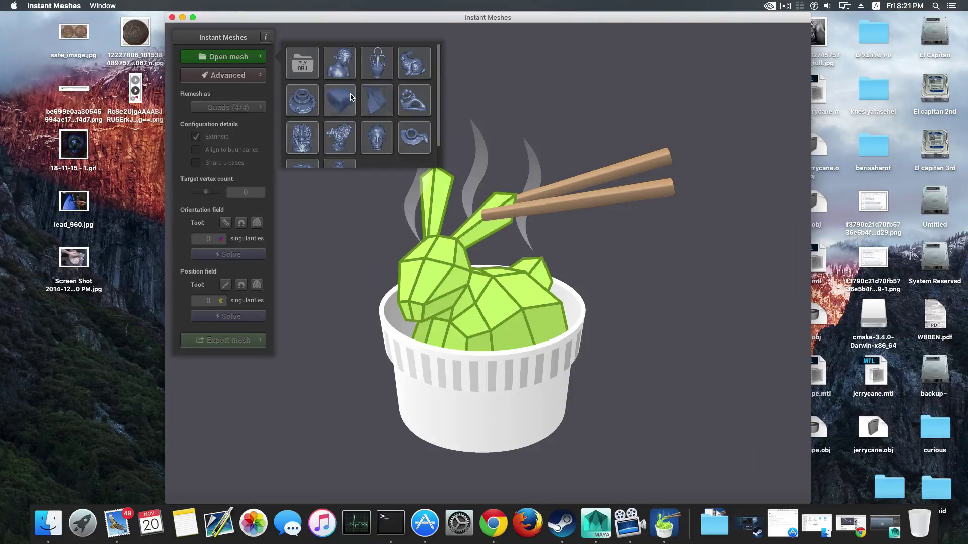
scroll(352, 131, down, 2)
scroll(340, 151, down, 1)
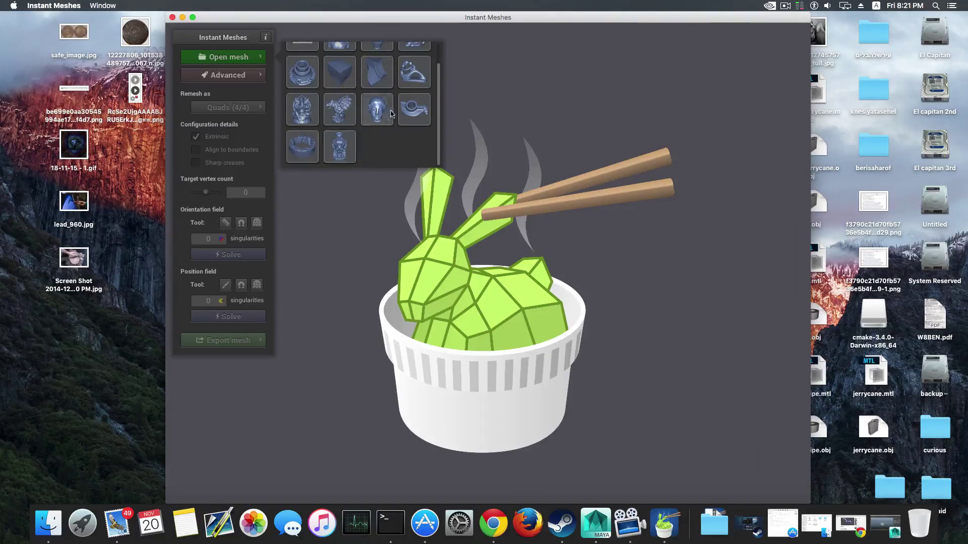
click(303, 146)
scroll(531, 297, down, 2)
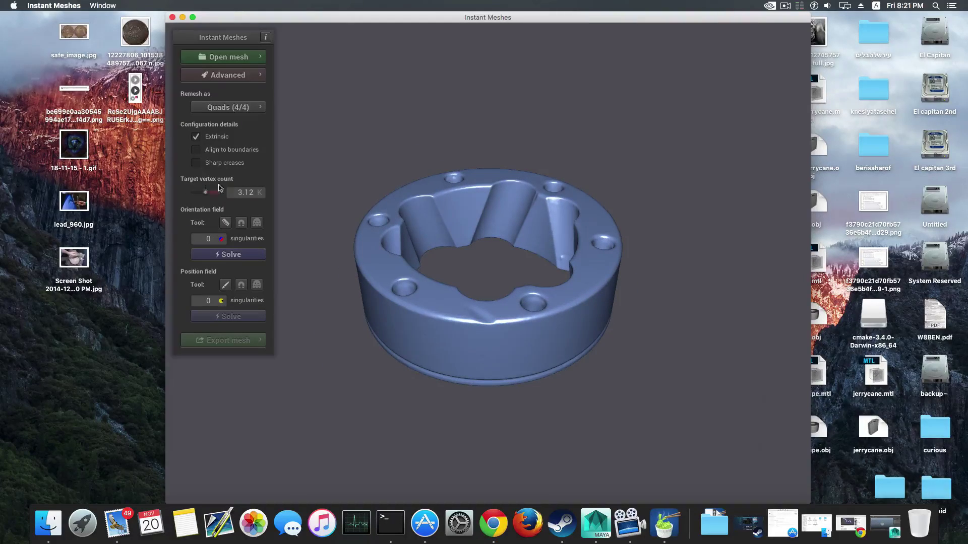
Rotate the ring side-on and solve the orientation field, giving 54 singularities
drag(466, 272, 324, 252)
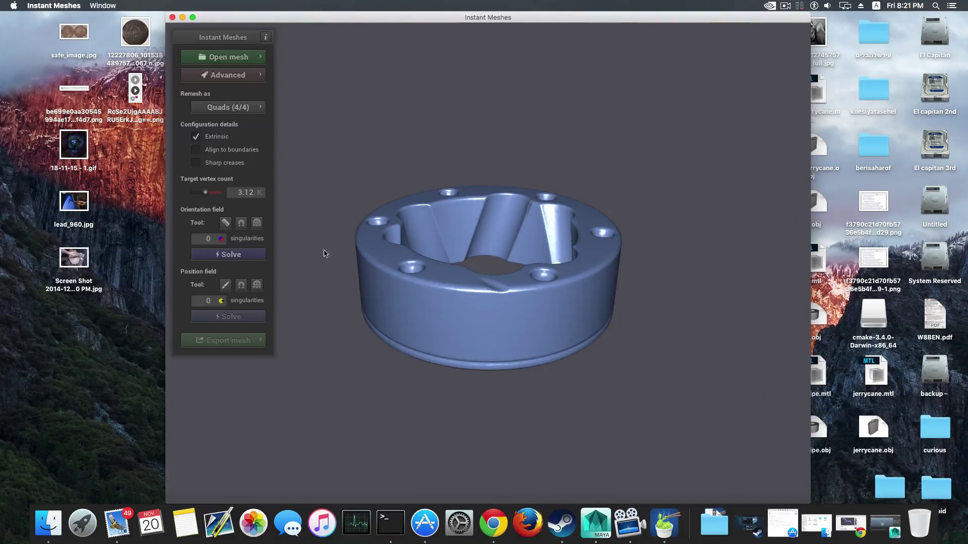
click(239, 255)
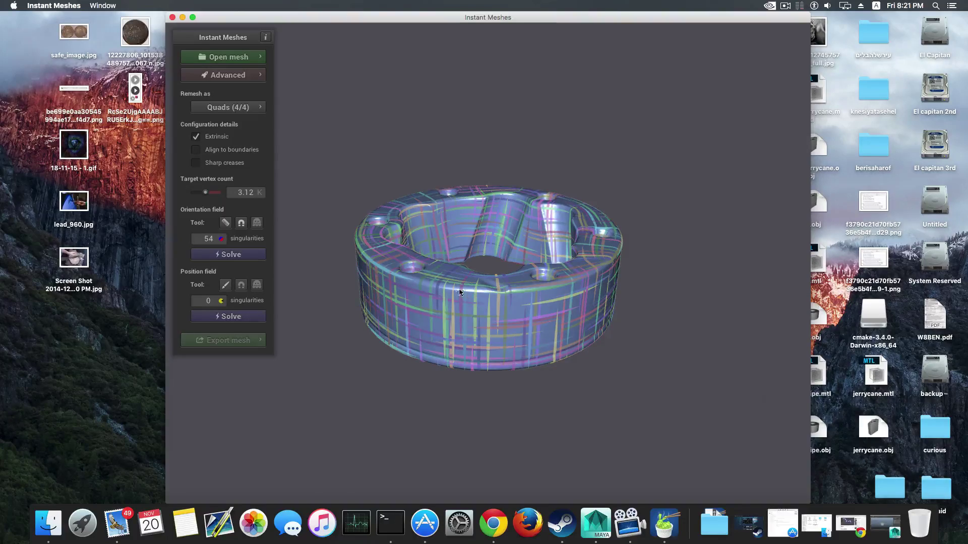
scroll(481, 276, up, 3)
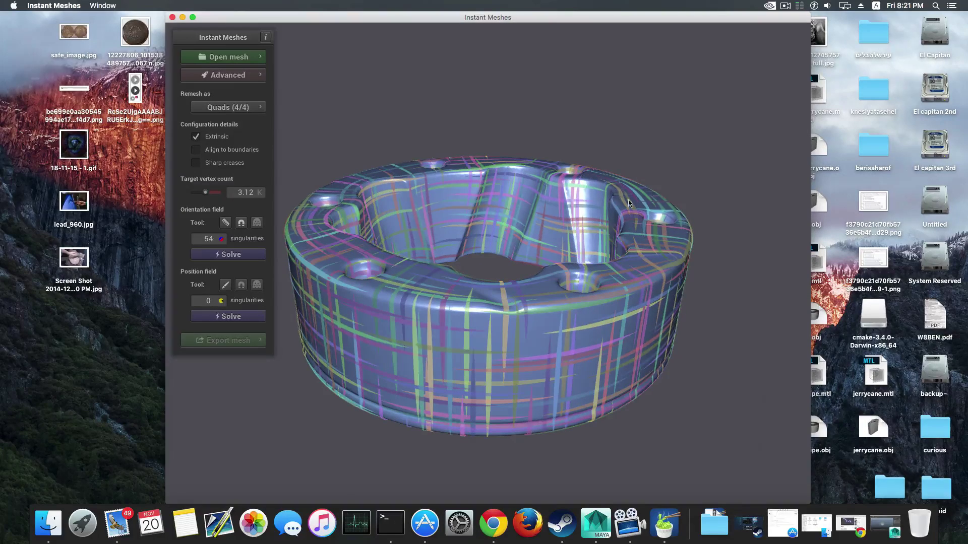
From a top-down view, solve the position field into a quad layout (131 singularities) and select the position-field brush
drag(591, 214, 433, 312)
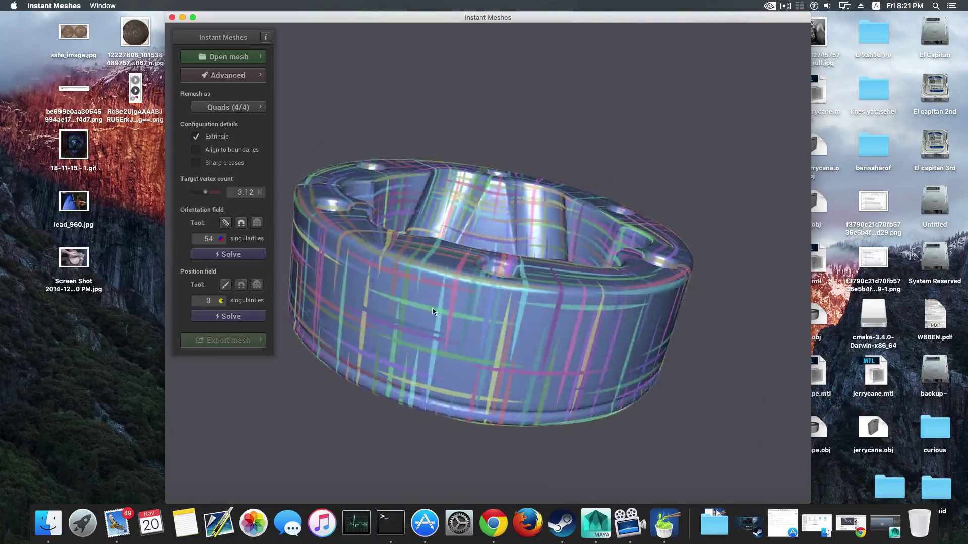
drag(609, 289, 472, 298)
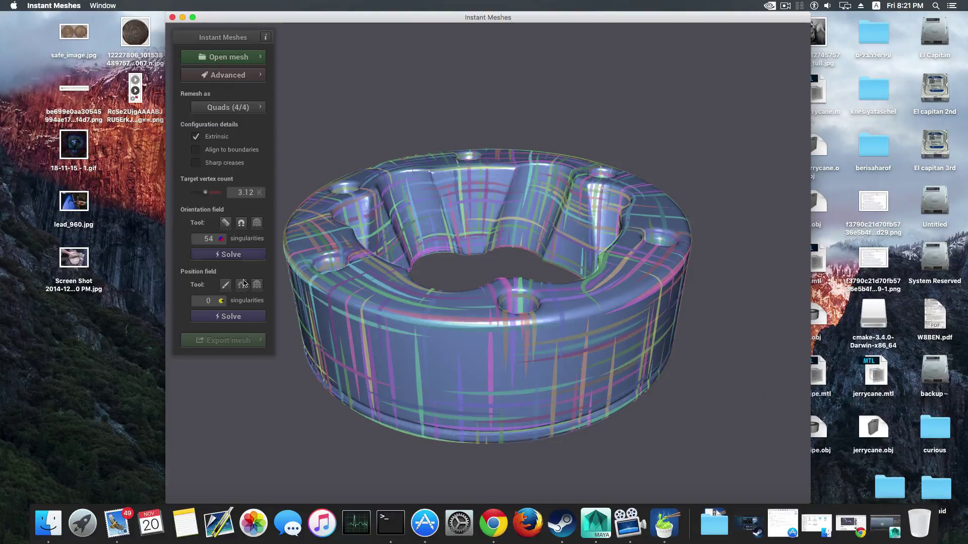
click(246, 317)
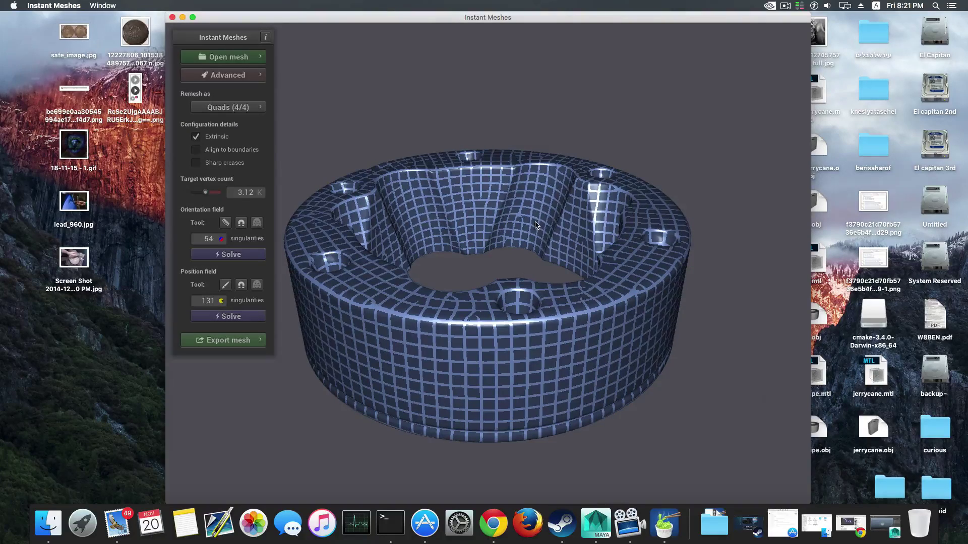
scroll(512, 271, up, 3)
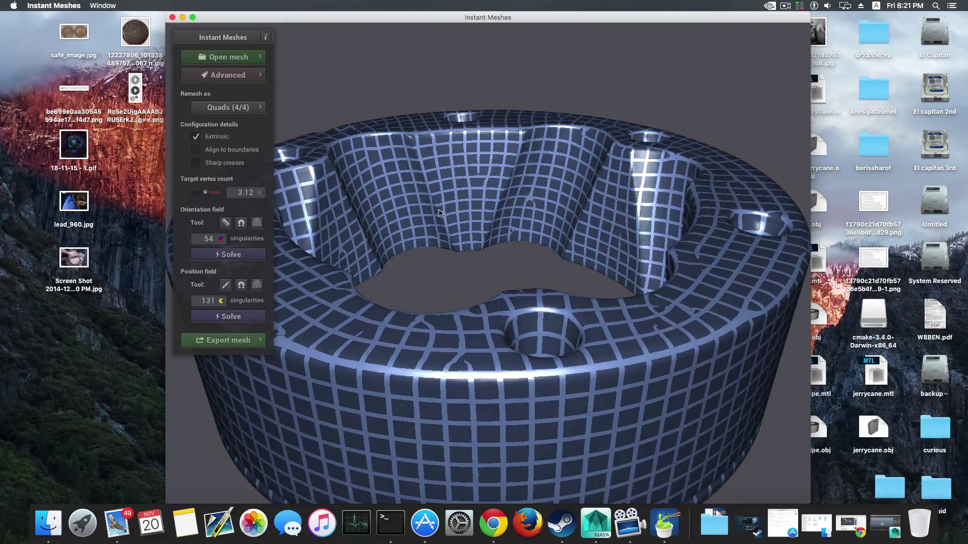
click(226, 287)
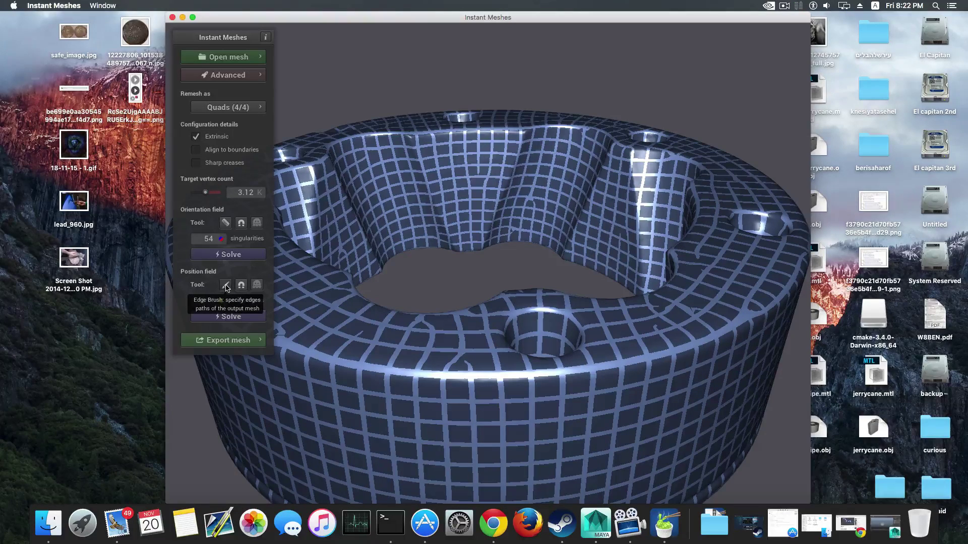
Paint Edge Brush strokes down the four inner ridges and up the far-right inner wall
click(225, 286)
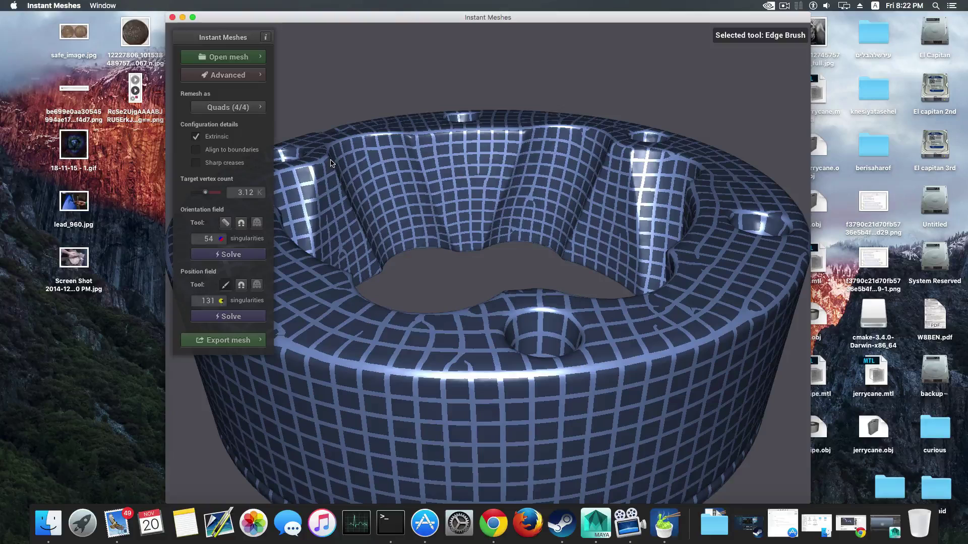
drag(331, 162, 375, 263)
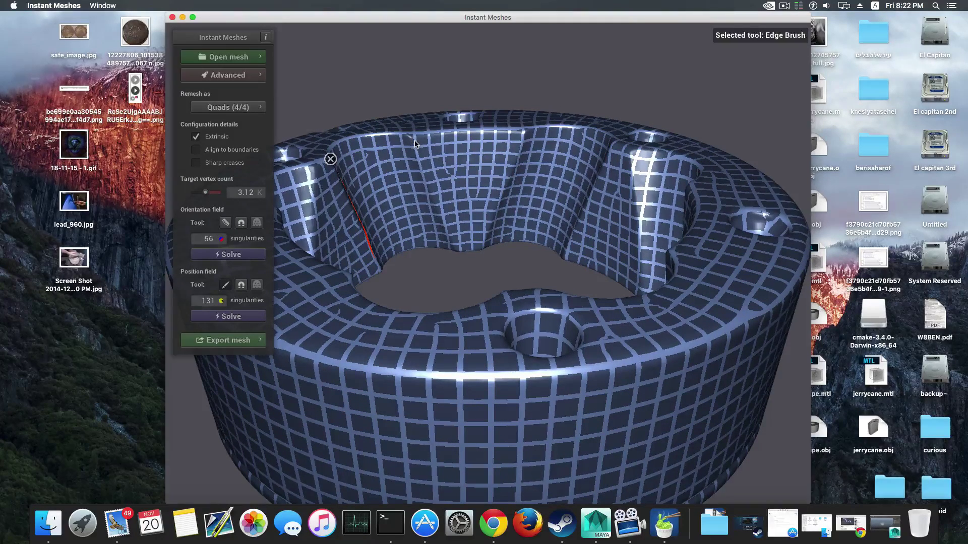
drag(414, 138, 448, 245)
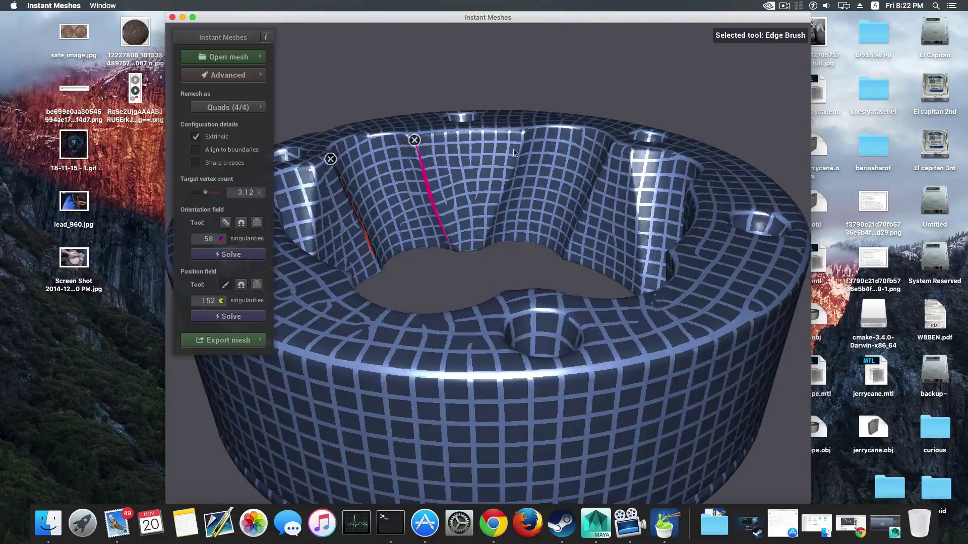
drag(522, 146, 490, 245)
drag(612, 149, 572, 252)
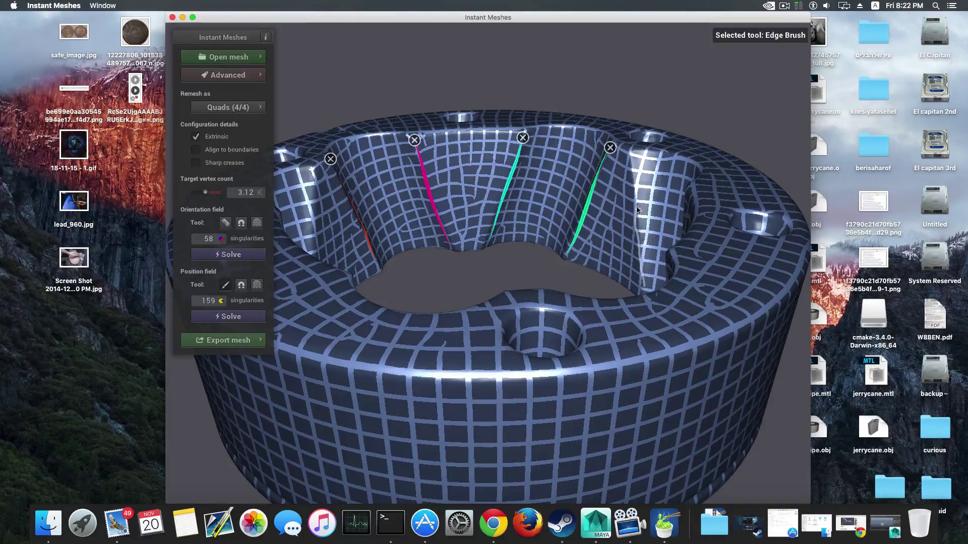
drag(636, 205, 630, 171)
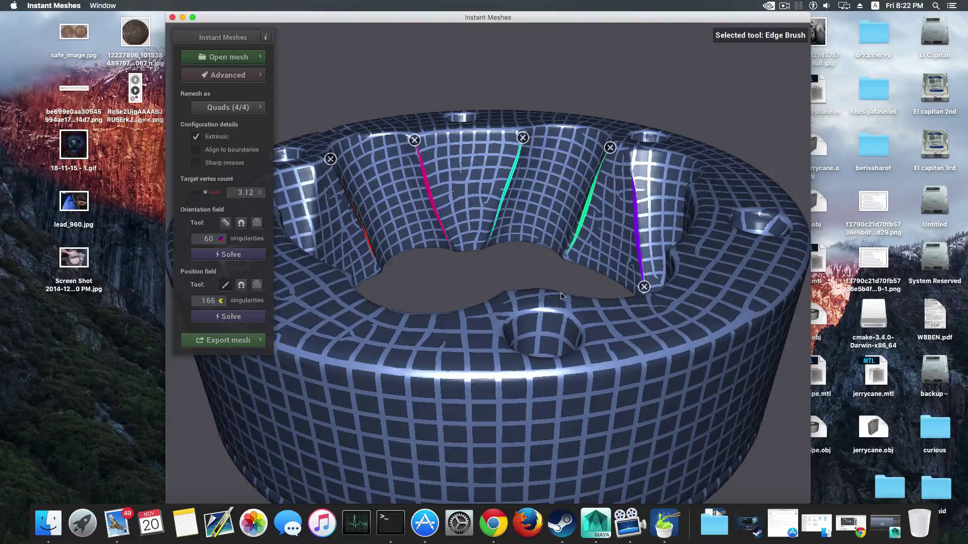
Delete the stray stroke across the small hole, then add strokes along the rim and around the hole
drag(534, 341, 577, 346)
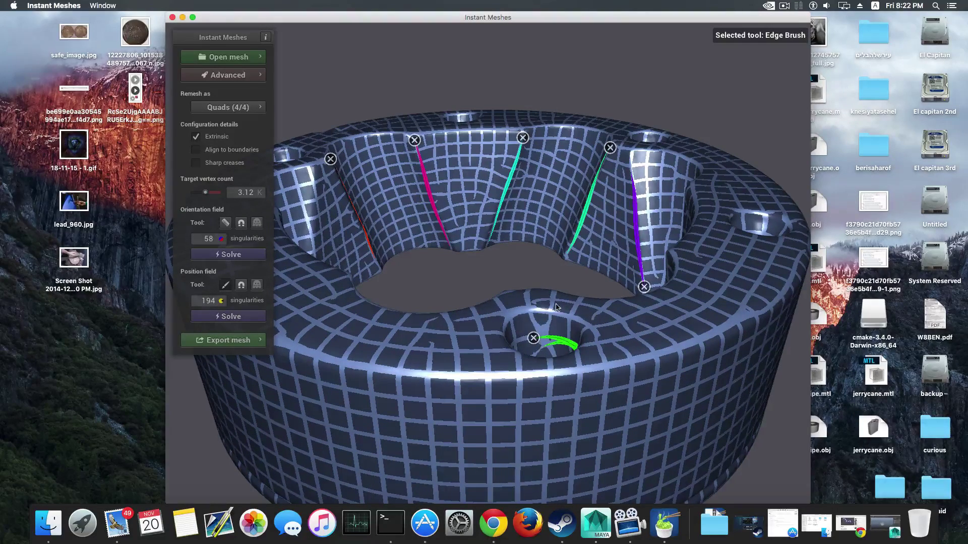
click(533, 340)
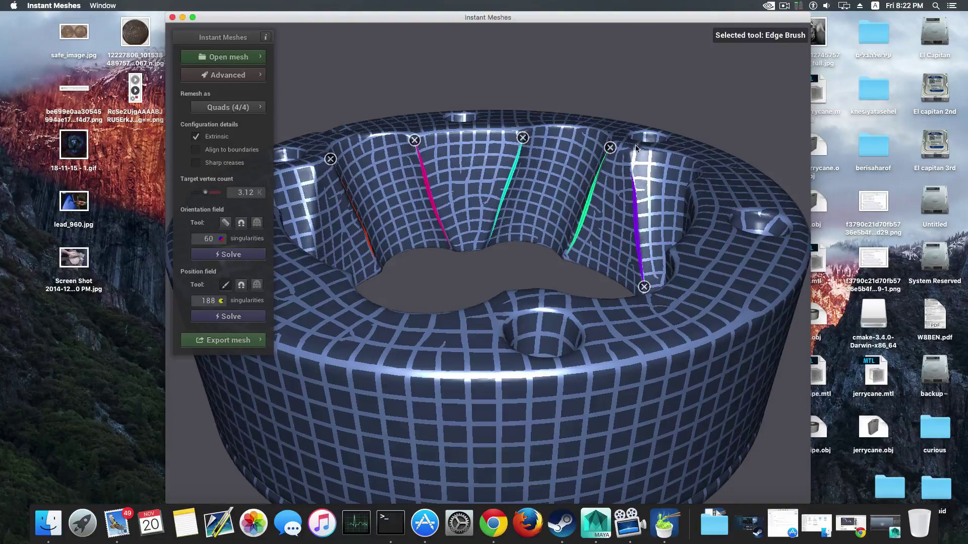
mouse_move(665, 152)
mouse_down()
mouse_move(699, 169)
mouse_move(694, 201)
mouse_up()
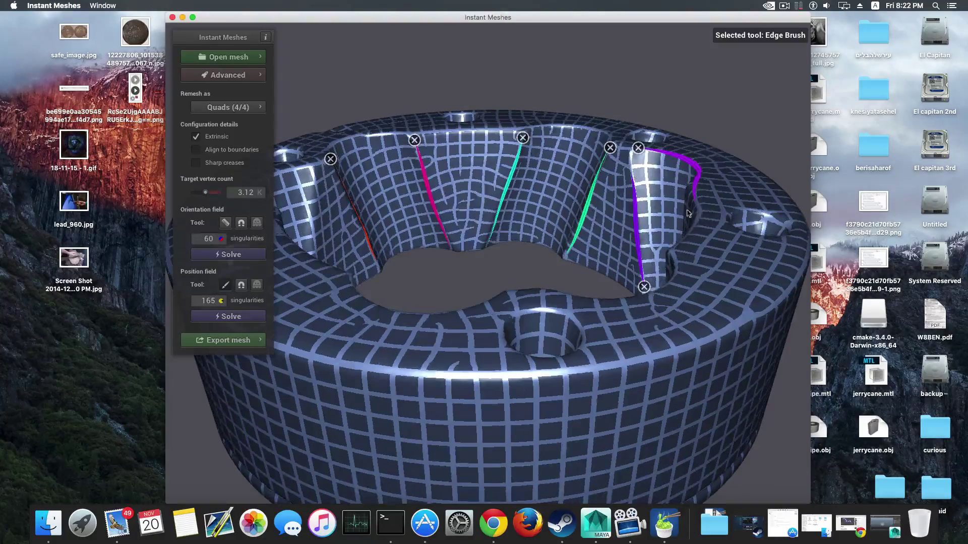
mouse_move(505, 299)
mouse_down()
mouse_move(405, 316)
mouse_move(350, 285)
mouse_up()
drag(504, 298, 574, 293)
scroll(547, 224, down, 5)
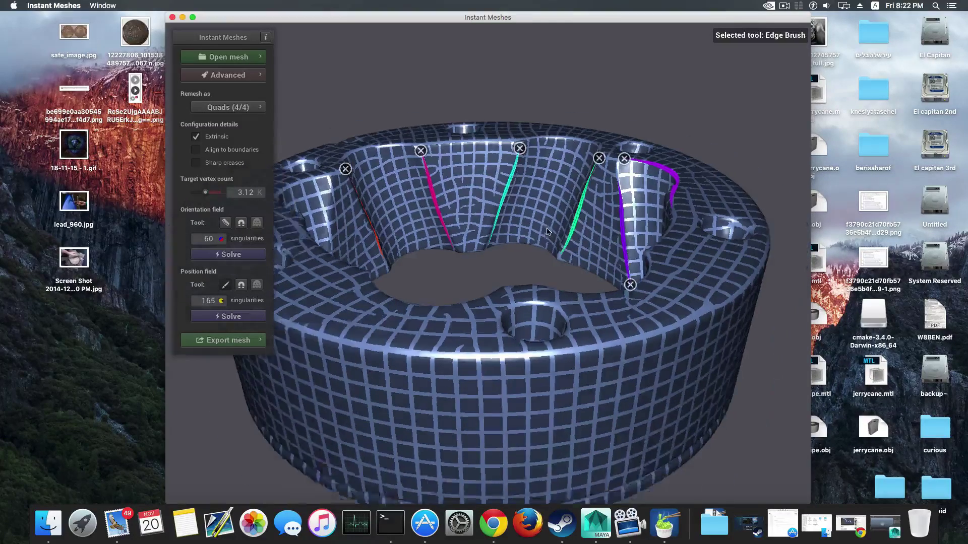
drag(503, 252, 452, 266)
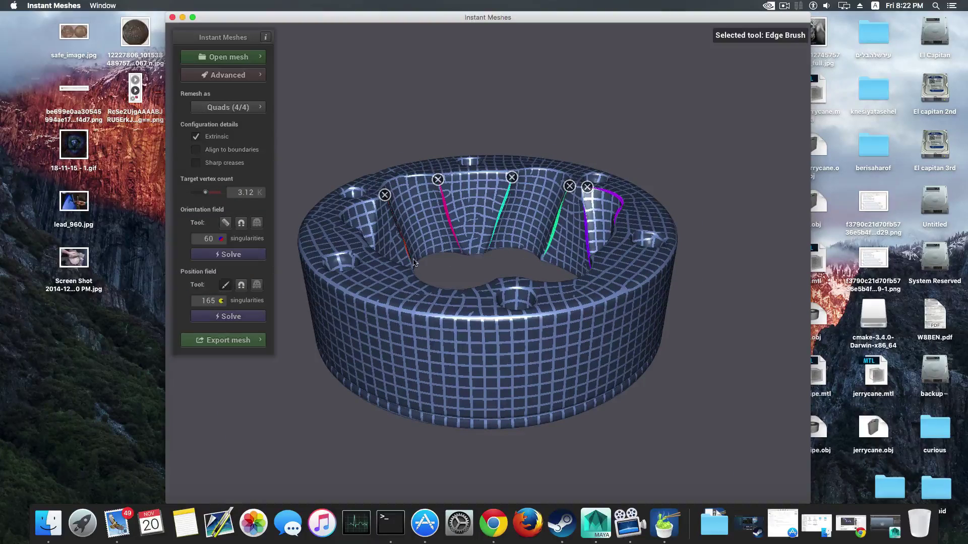
Use the Singularity Attractor to pull position singularities along the left rim, then open Export mesh
click(241, 285)
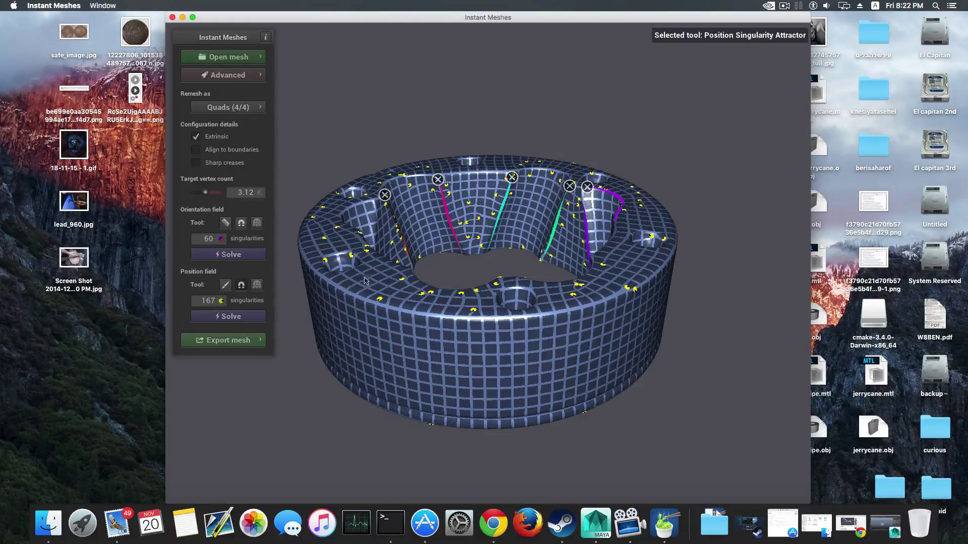
click(383, 288)
drag(323, 238, 341, 251)
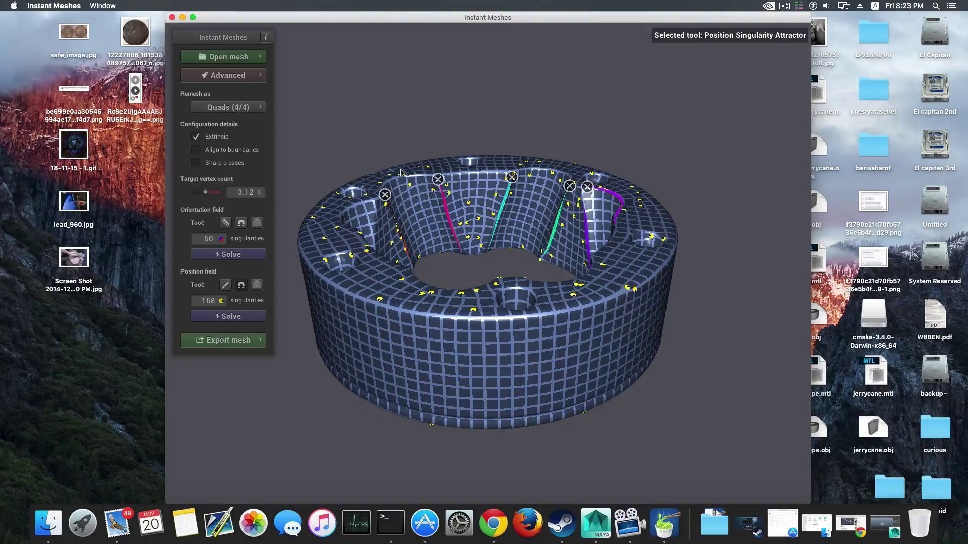
click(238, 343)
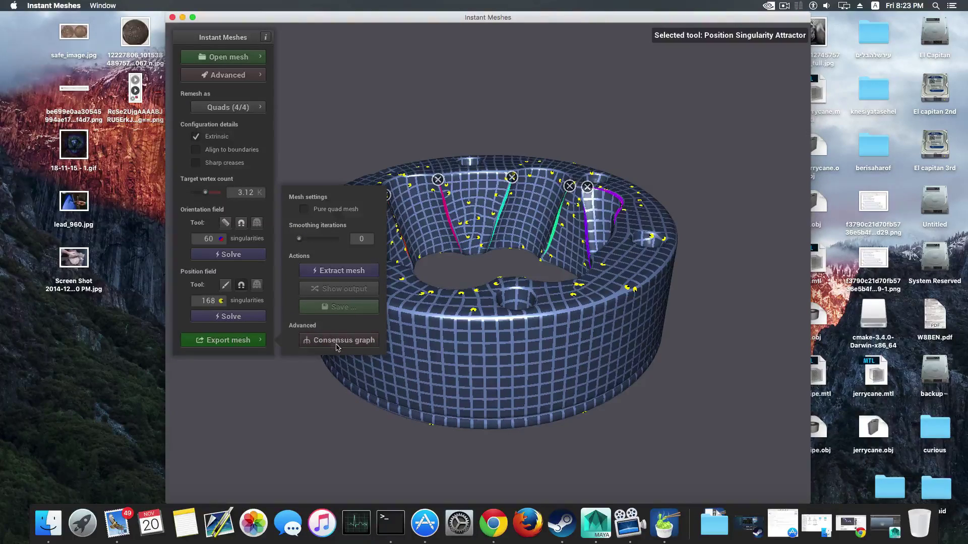
Enable the consensus graph and pure quad mesh, set smoothing iterations to 2, and extract the mesh
click(339, 343)
scroll(525, 352, up, 3)
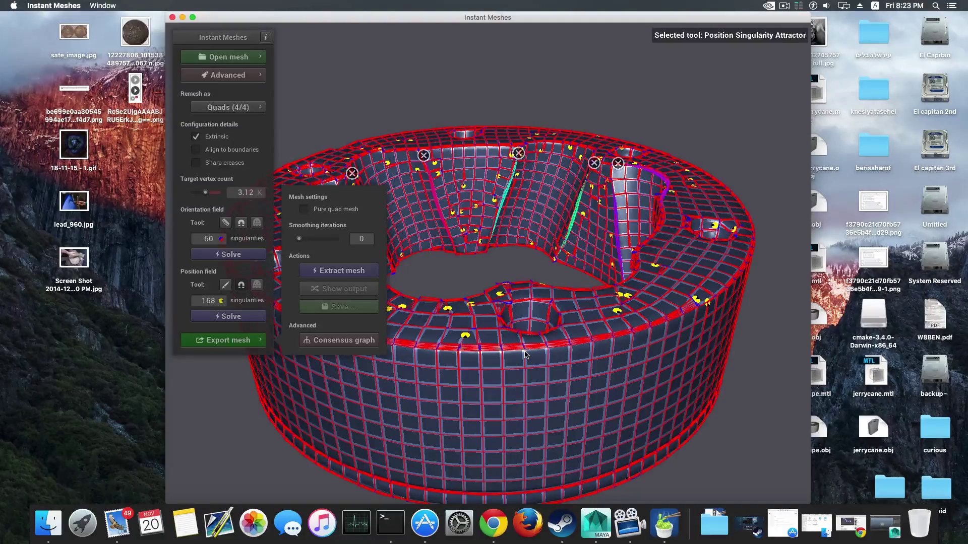
scroll(524, 354, down, 3)
scroll(525, 354, up, 3)
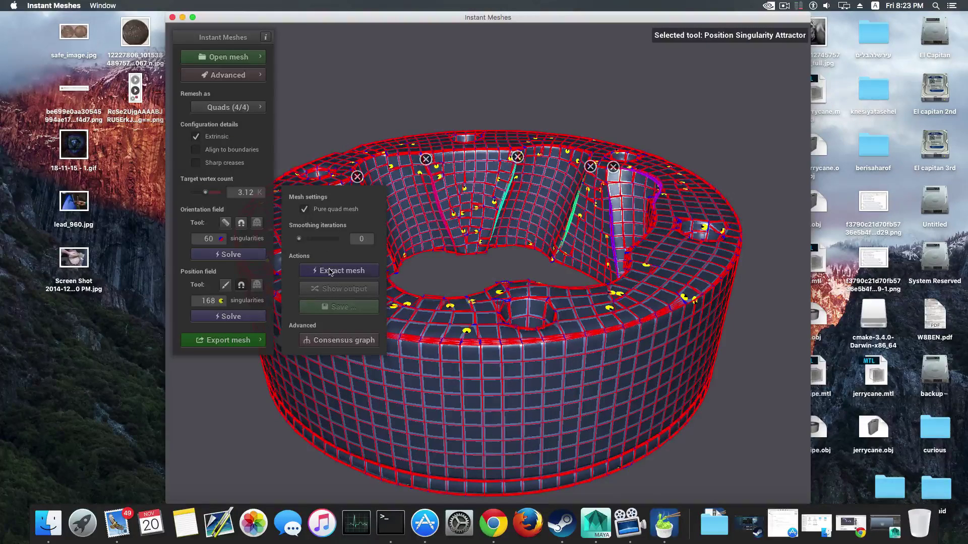
mouse_move(304, 242)
mouse_down()
mouse_move(339, 247)
mouse_move(311, 247)
mouse_up()
click(327, 272)
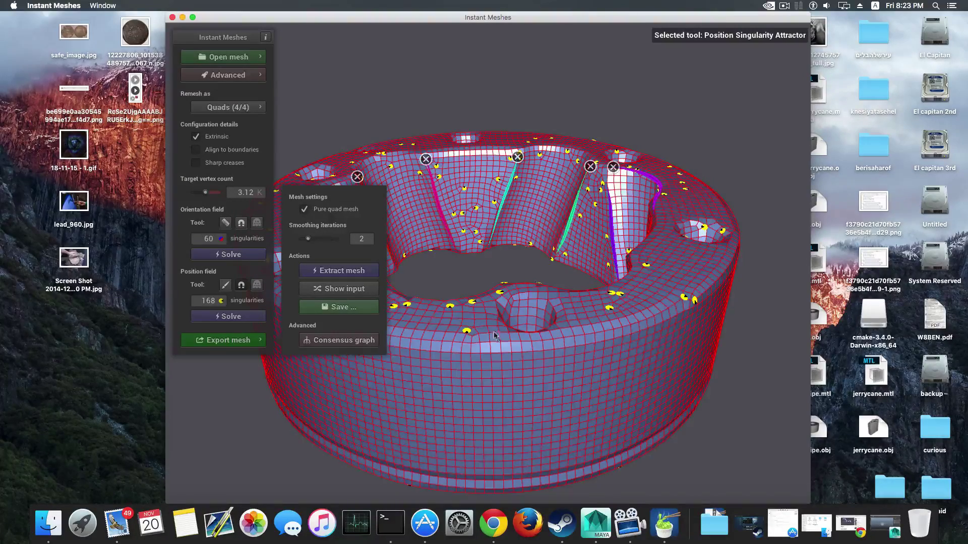
scroll(512, 356, up, 2)
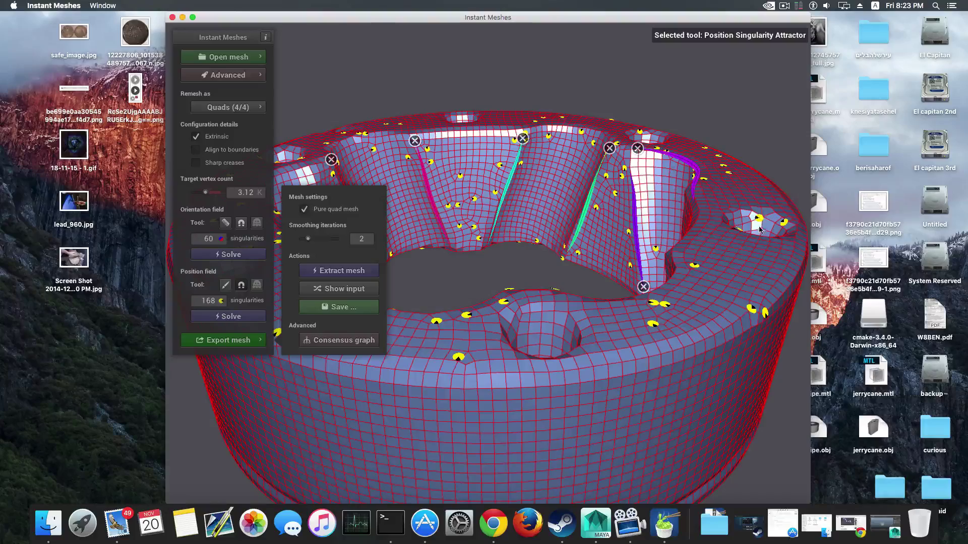
scroll(760, 229, down, 3)
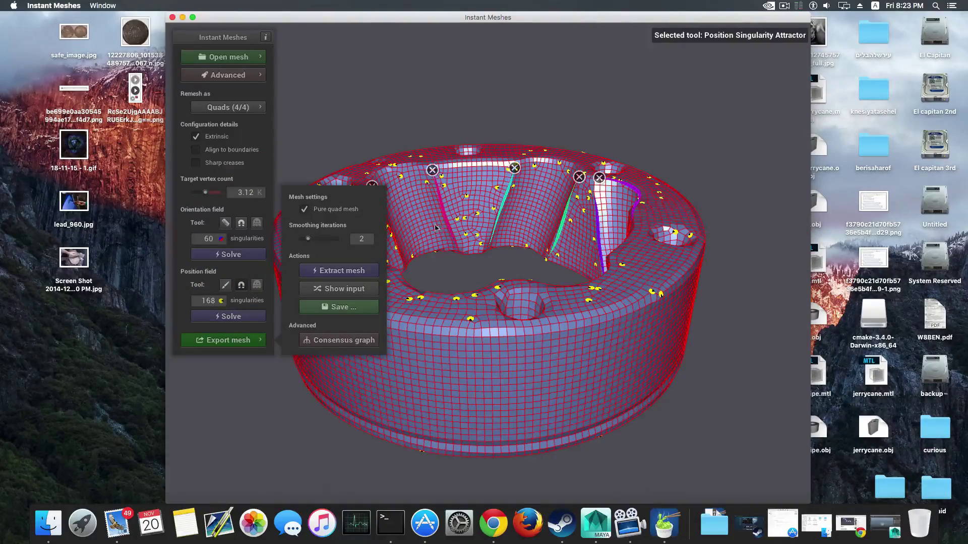
Orbit and zoom to inspect the extracted quad mesh on the ring's inner wall
drag(476, 274, 477, 279)
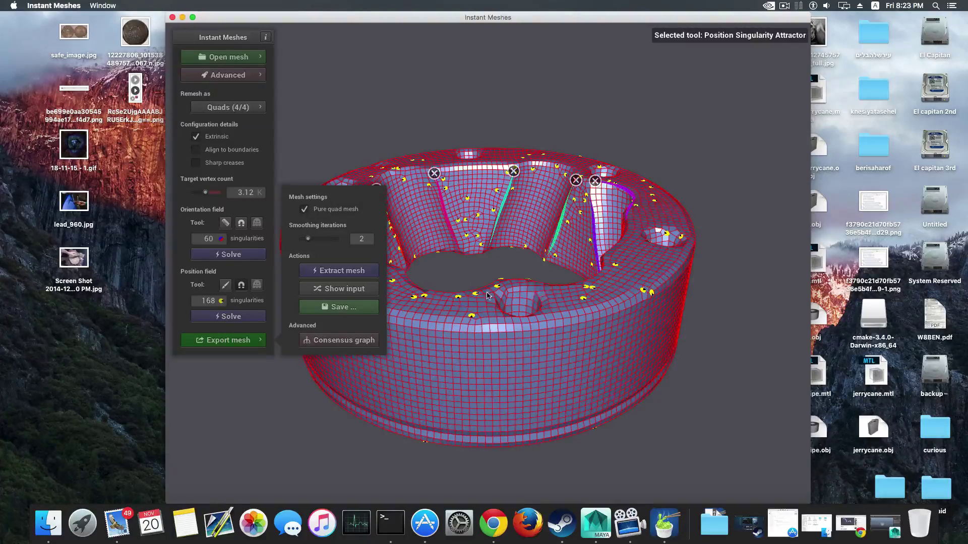
scroll(543, 302, up, 3)
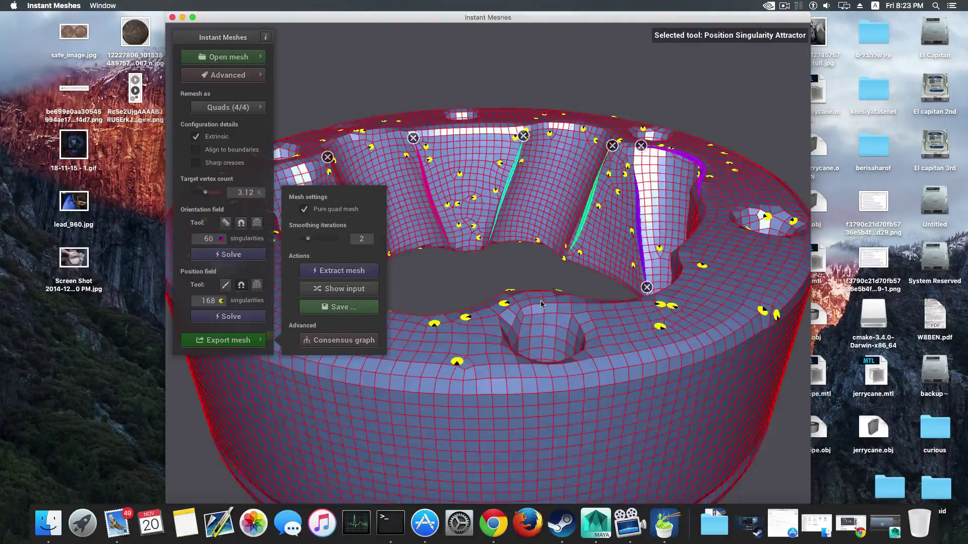
scroll(543, 301, down, 3)
scroll(534, 275, up, 3)
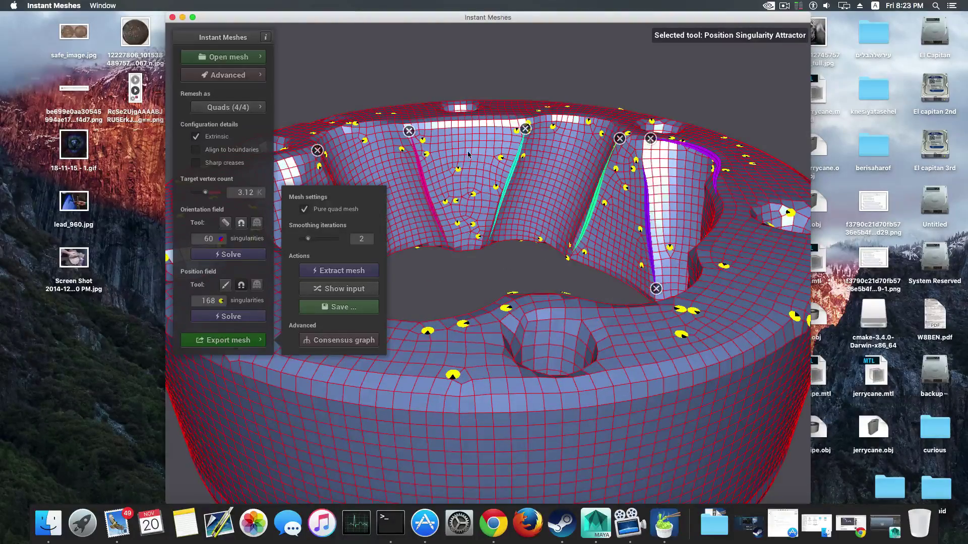
scroll(719, 241, down, 3)
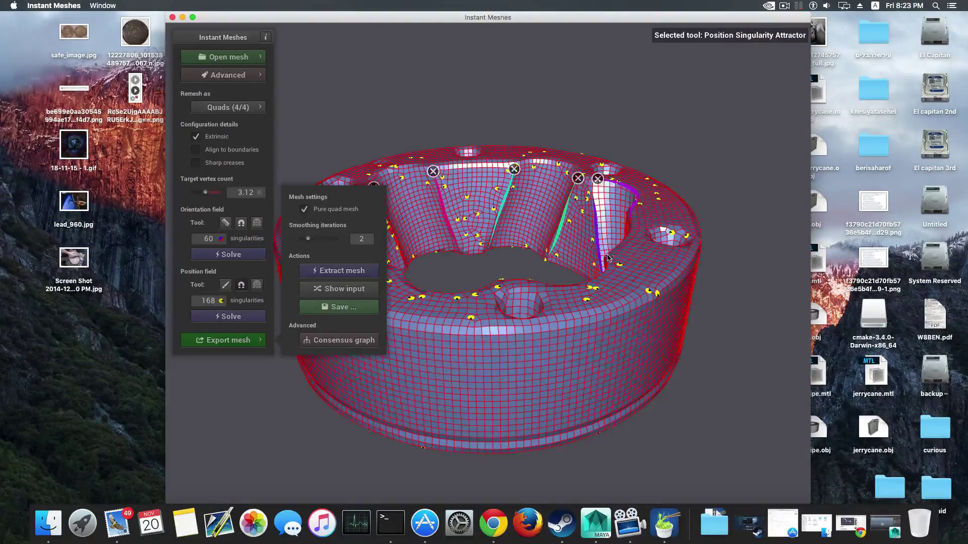
drag(608, 258, 604, 275)
scroll(609, 308, up, 2)
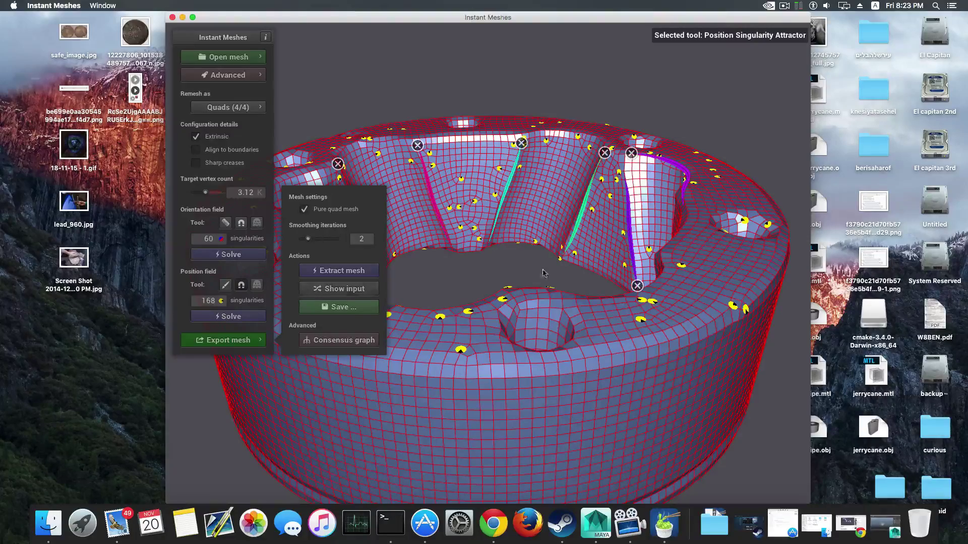
click(483, 527)
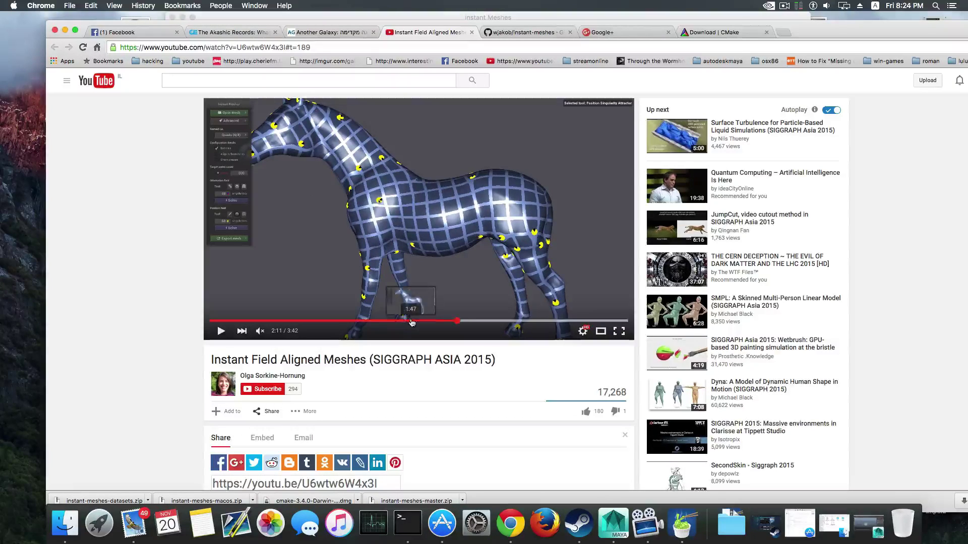
Jump the YouTube video to 2:30, then 2:49, then the 3:02 statue example
click(492, 321)
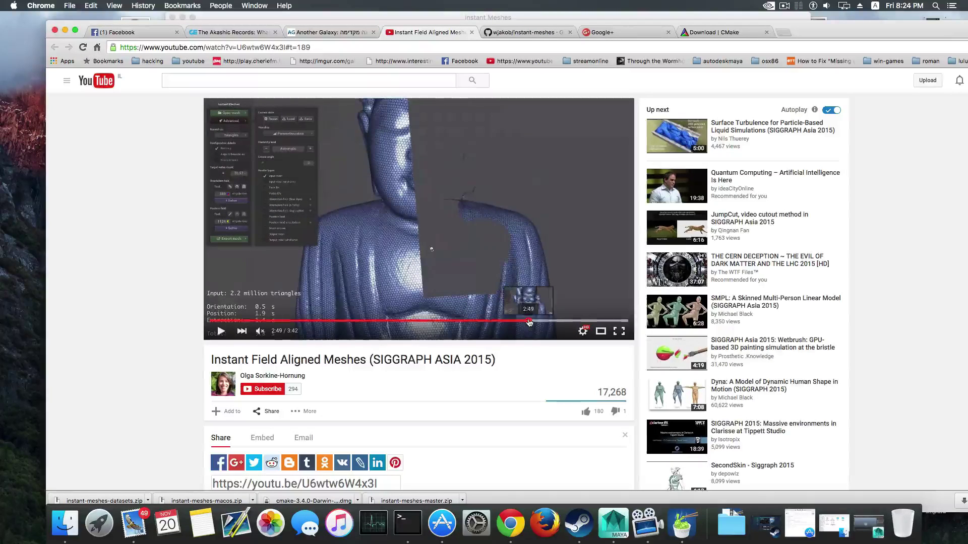
click(530, 321)
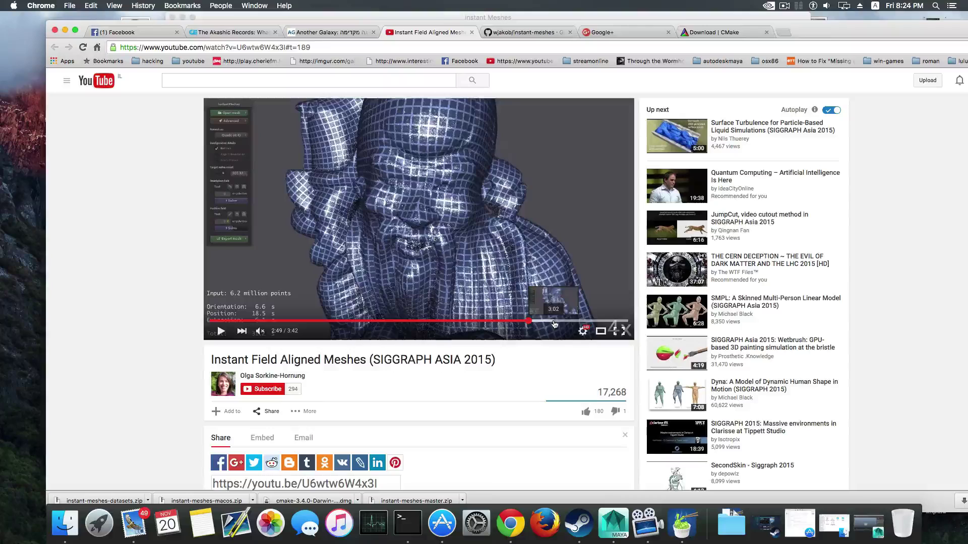
scroll(456, 265, down, 4)
scroll(456, 265, up, 4)
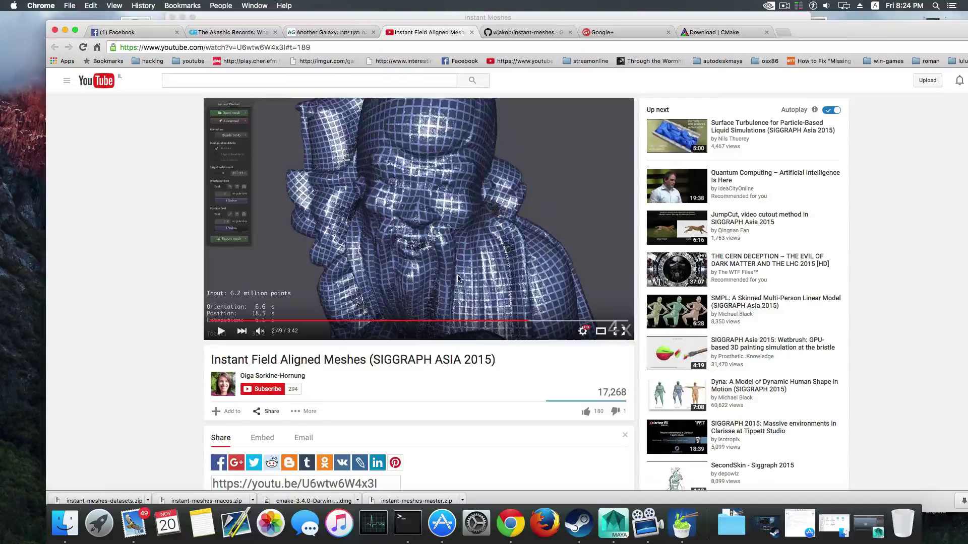
click(555, 324)
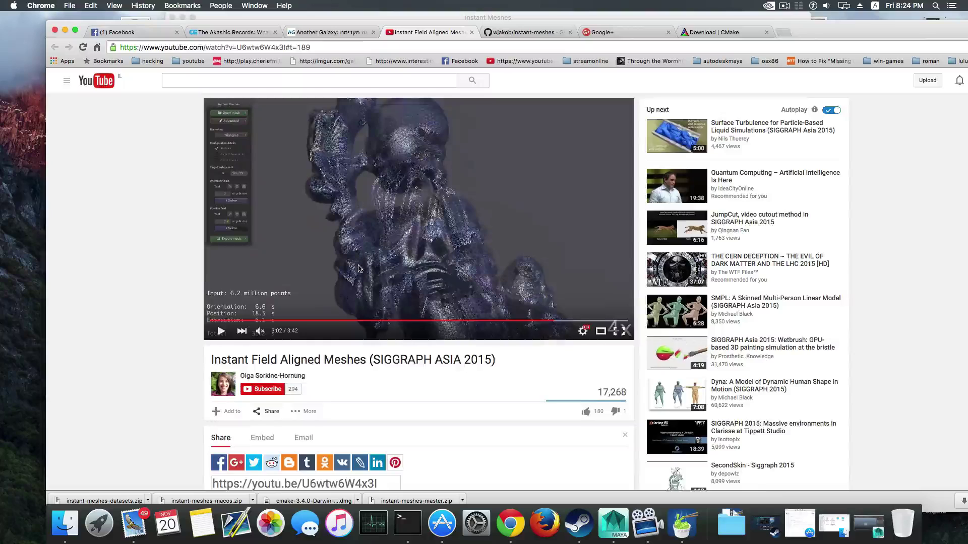
scroll(359, 267, down, 2)
scroll(359, 272, up, 2)
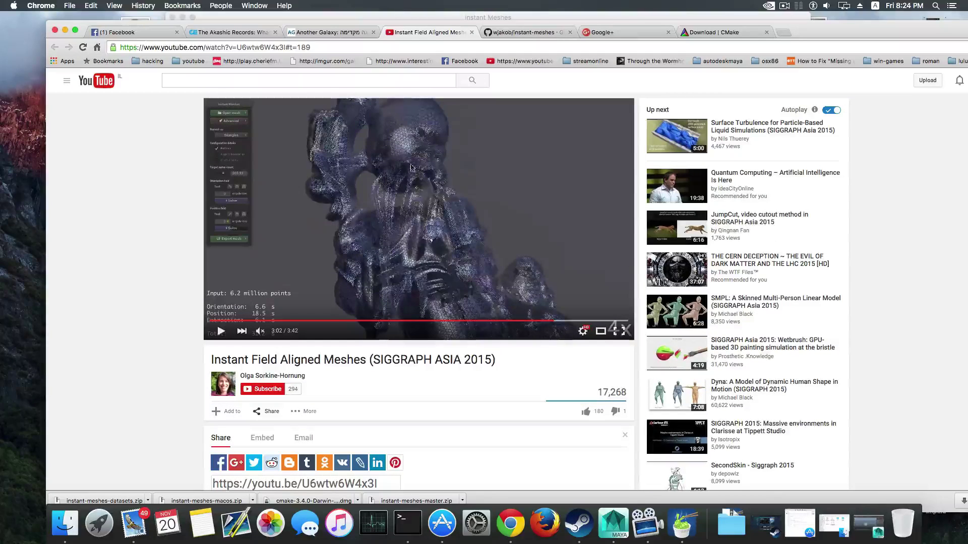